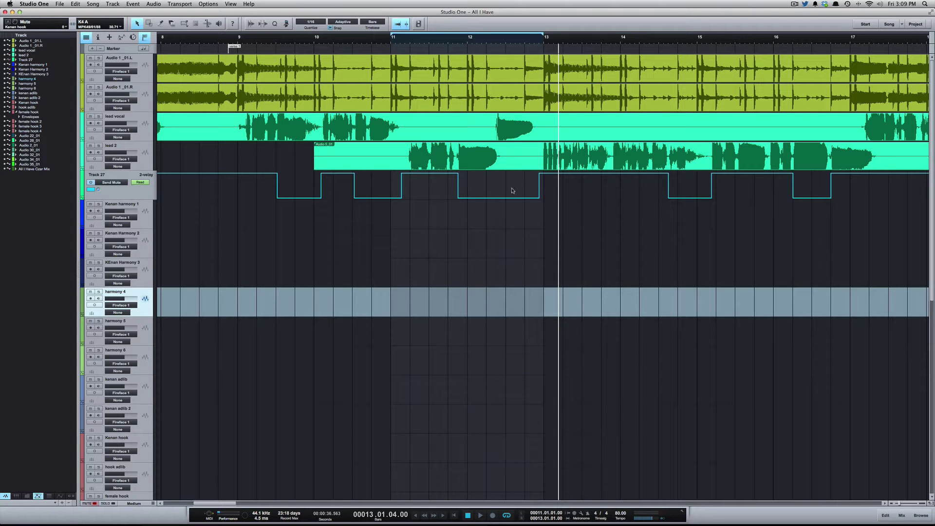
Open the keyboard shortcuts preferences and browse the list of assignable commands and their keys
click(35, 3)
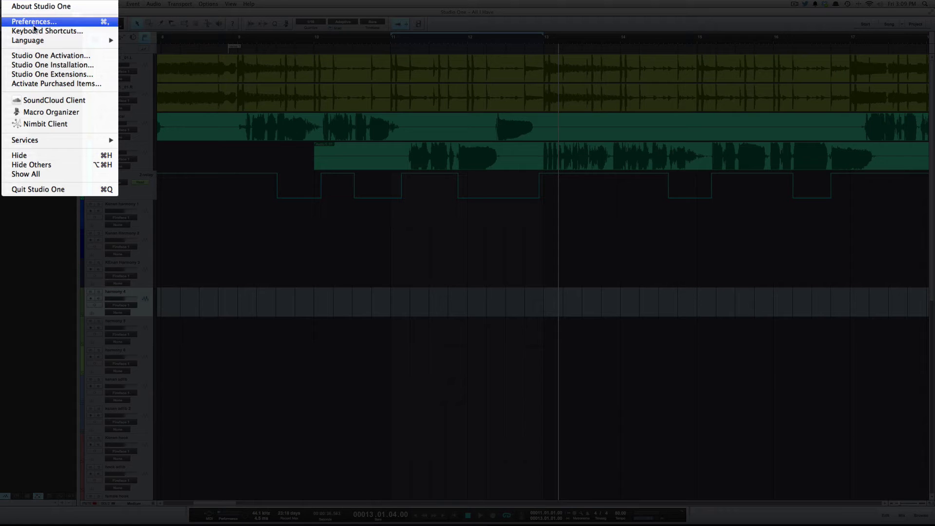
click(33, 22)
scroll(541, 356, up, 20)
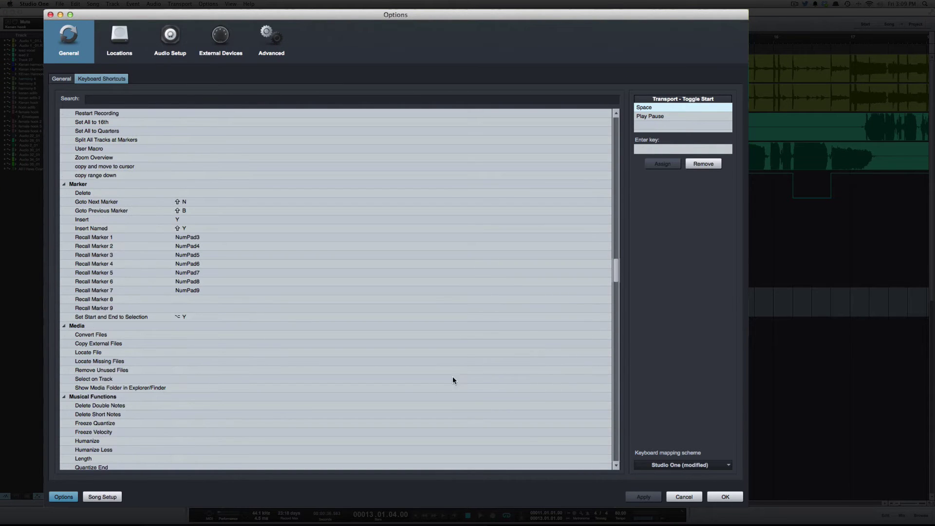
scroll(159, 385, down, 20)
scroll(159, 385, up, 12)
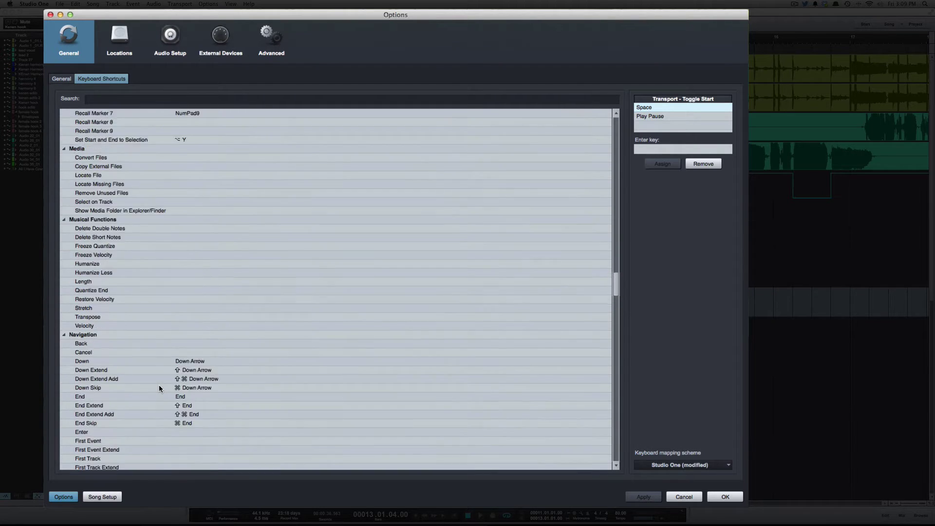
scroll(159, 385, up, 15)
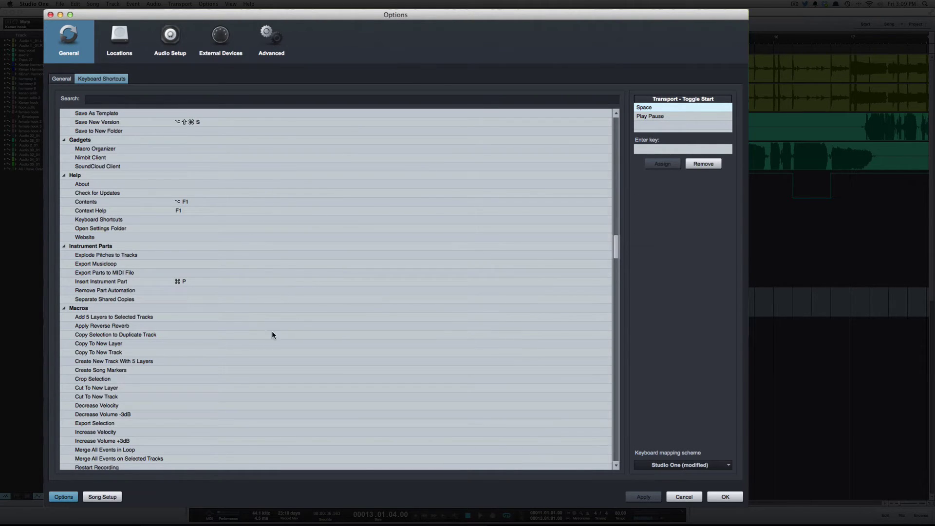
scroll(259, 331, down, 20)
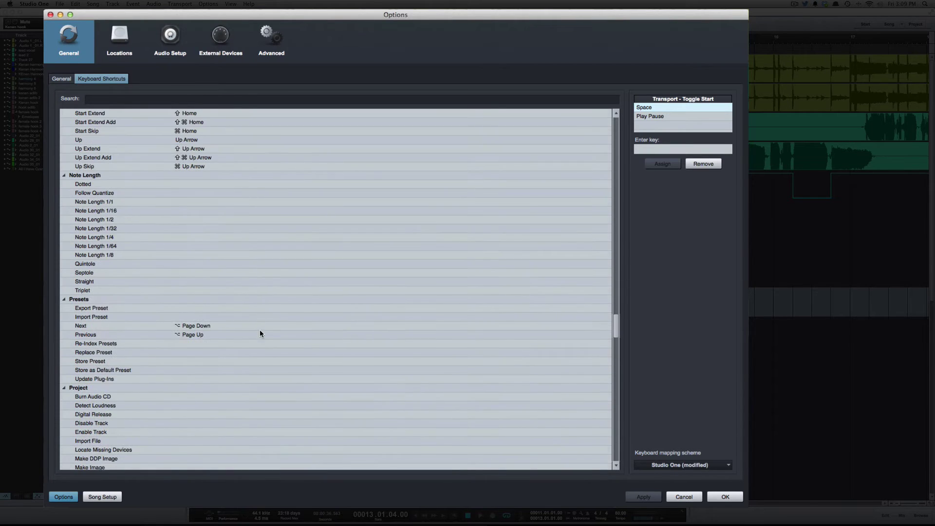
Search the keyboard shortcuts for "zoom" to review the zoom commands, and clear the search
click(146, 101)
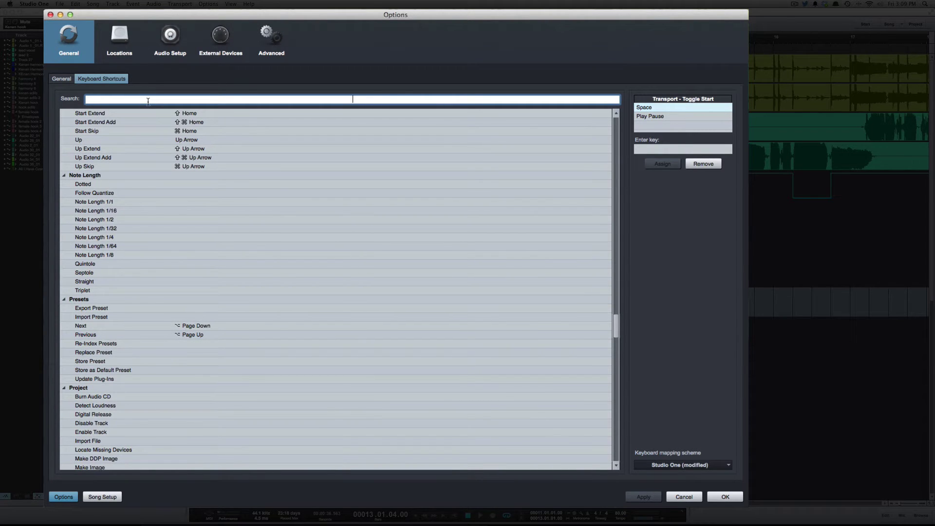
text(zoom)
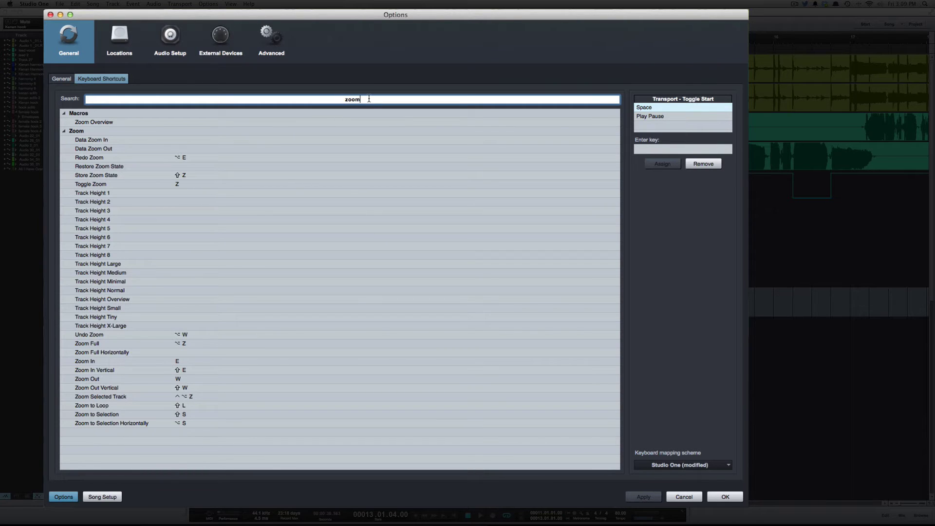
key(BackSpace)
key(BackSpace)
key(BackSpace)
key(BackSpace)
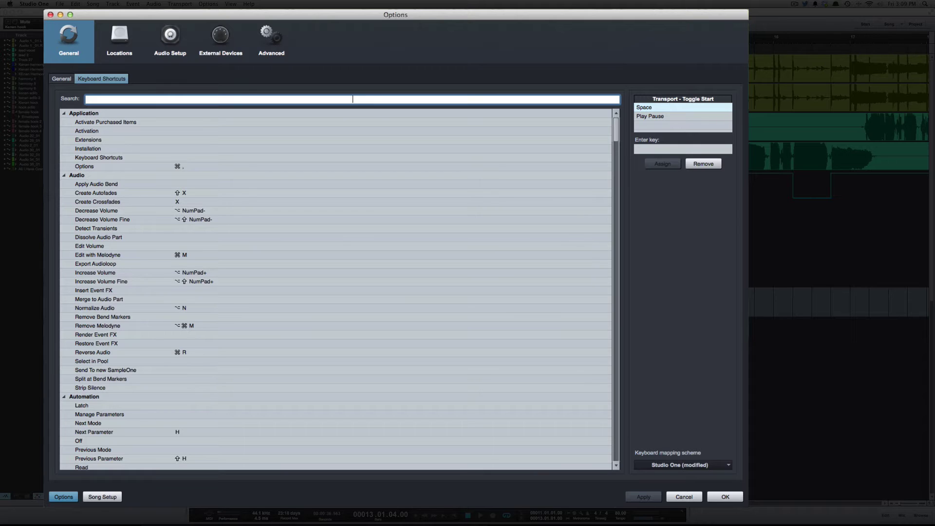
Search the keyboard shortcuts for "move" to review the move commands, and clear the search
text(move)
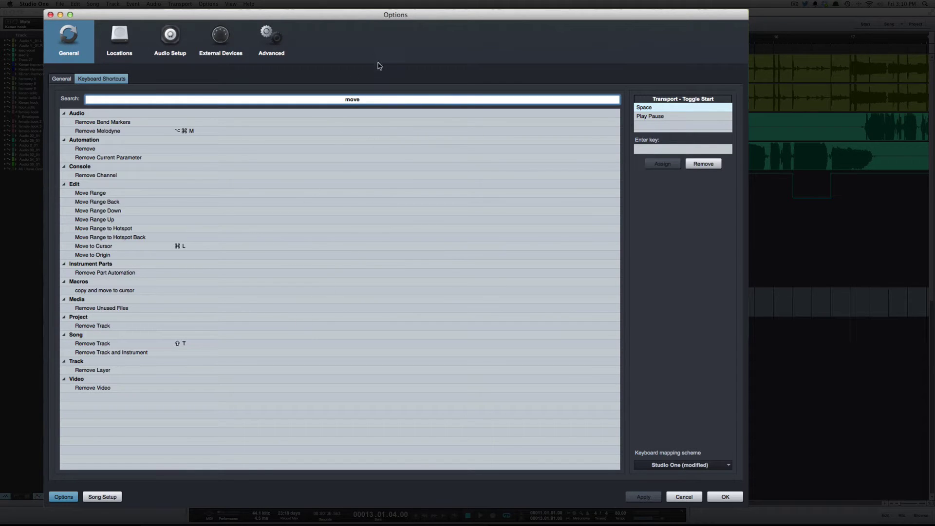
key(BackSpace)
key(BackSpace)
key(BackSpace)
key(BackSpace)
Search the keyboard shortcuts for "cursor" to find Locate Mouse Cursor, and close the options without saving changes
text(c)
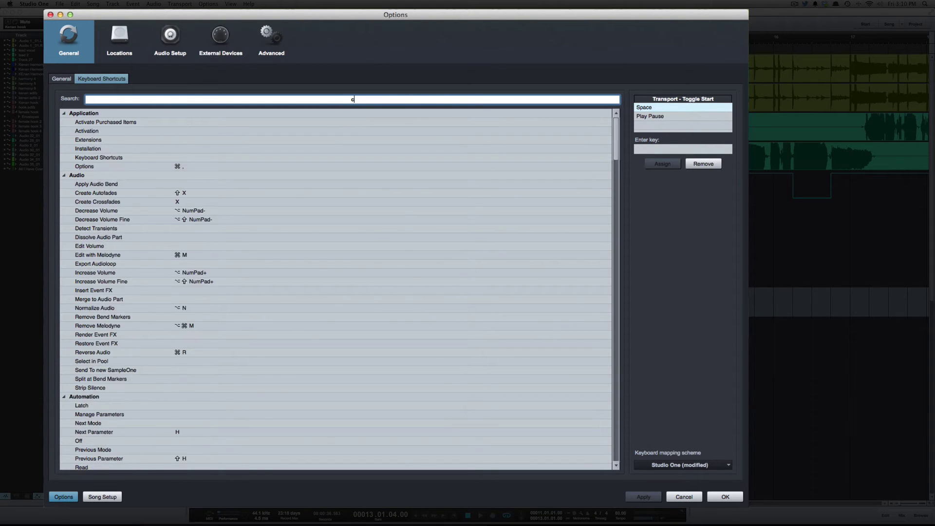
text(ursor)
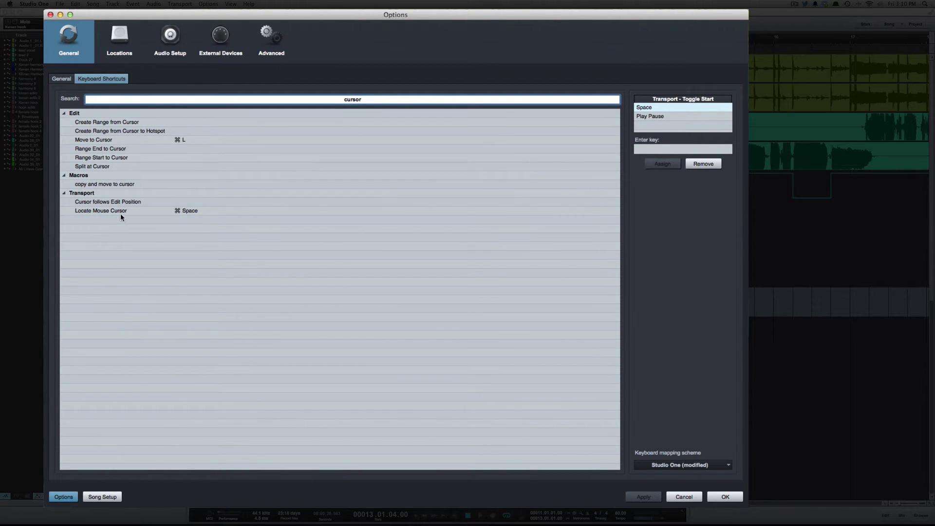
click(690, 499)
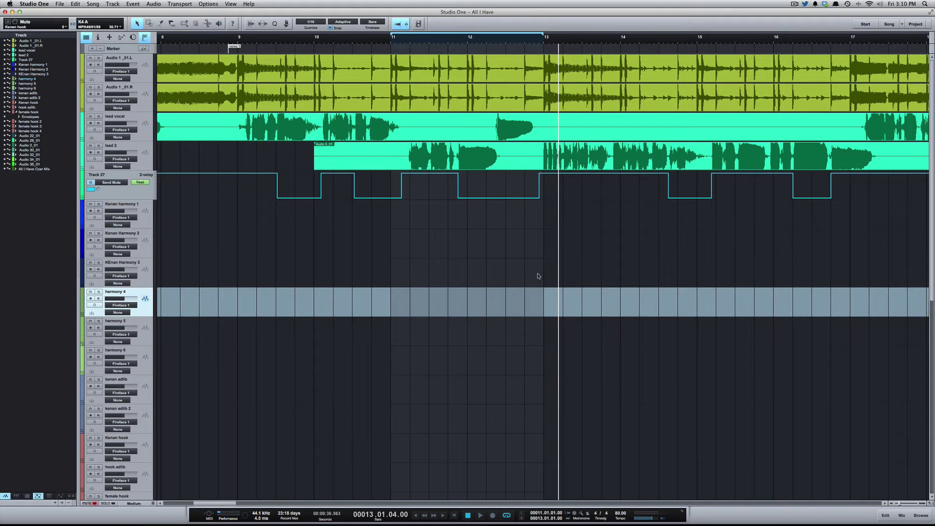
Locate the playback cursor to several mouse positions between bars 9 and 14, ending at about 13.03.03 in the arrangement
click(239, 267)
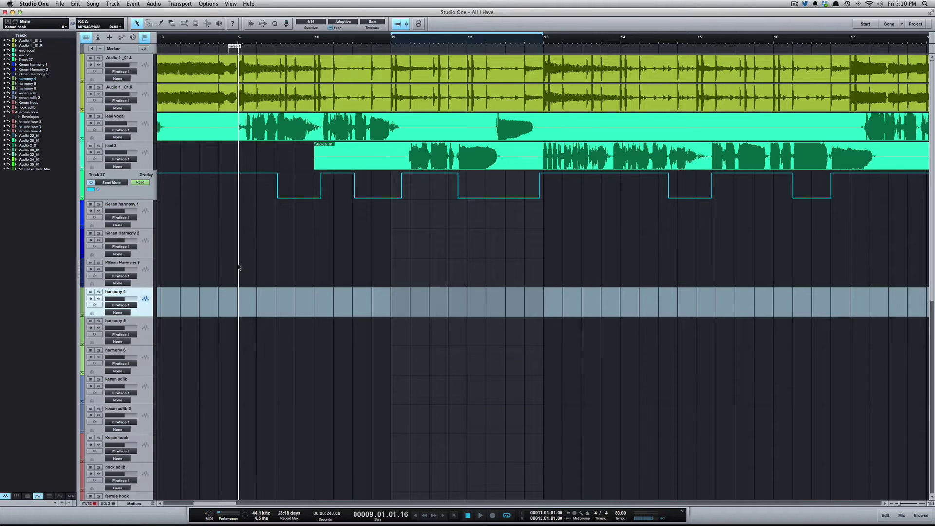
click(692, 242)
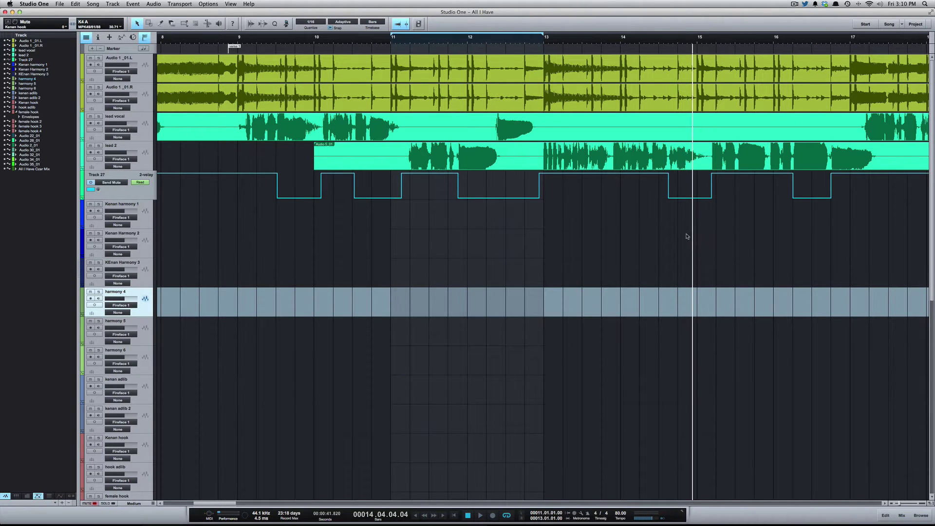
click(354, 229)
click(666, 243)
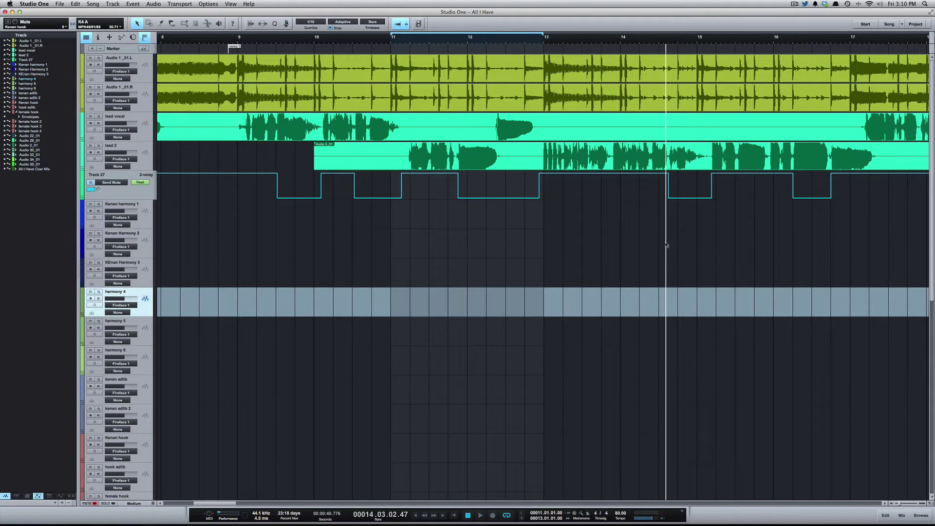
click(596, 243)
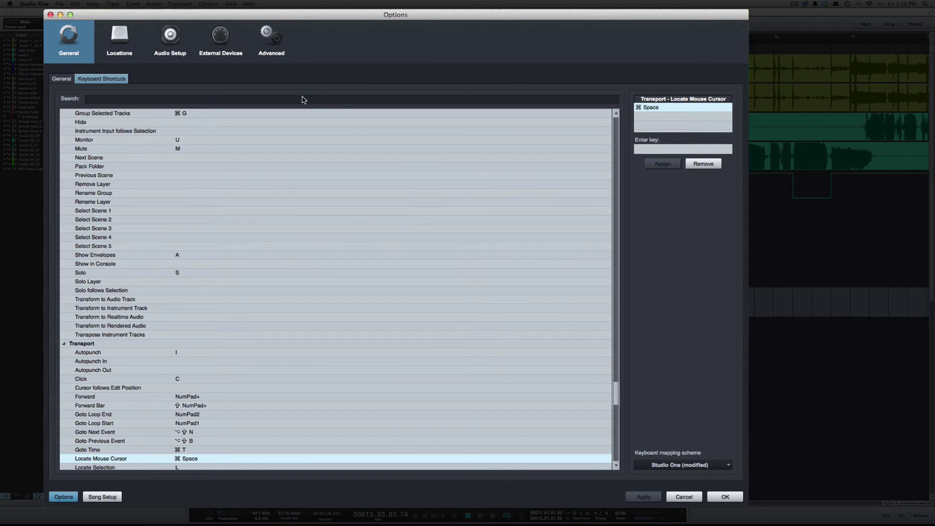
In the keyboard shortcuts, search for "move" and assign Option+[ to the Move Range Up command
click(288, 101)
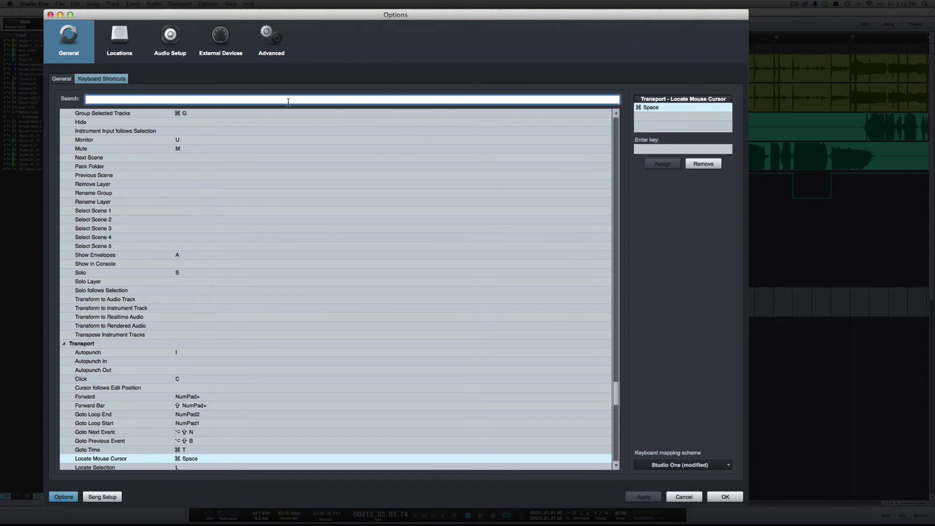
text(move)
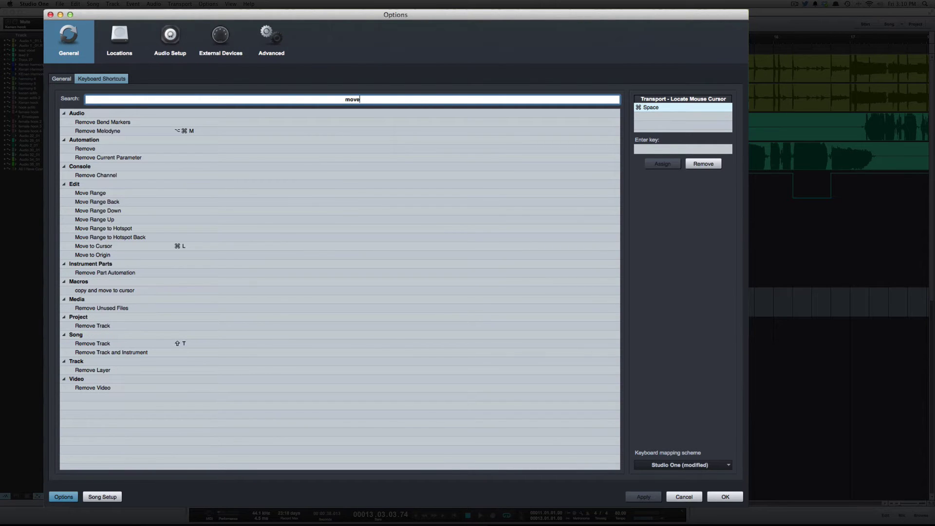
click(155, 222)
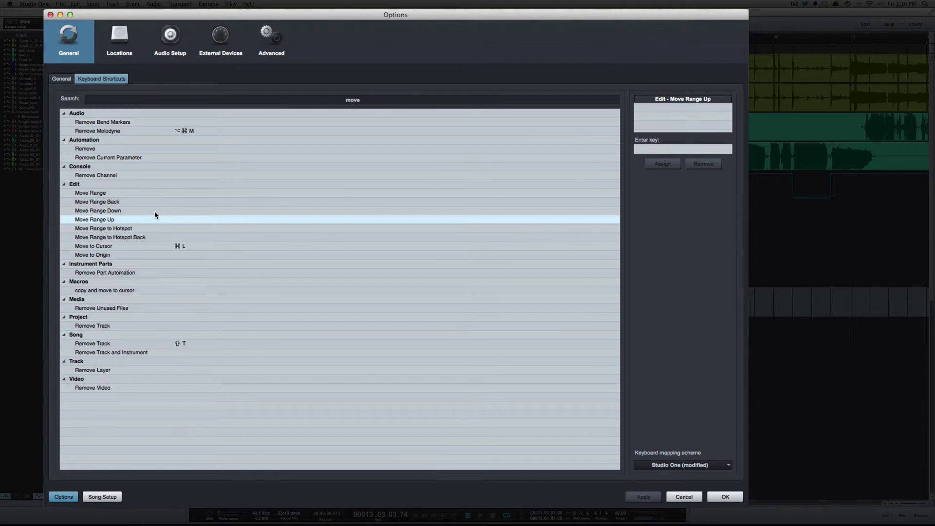
click(154, 210)
click(153, 217)
click(153, 210)
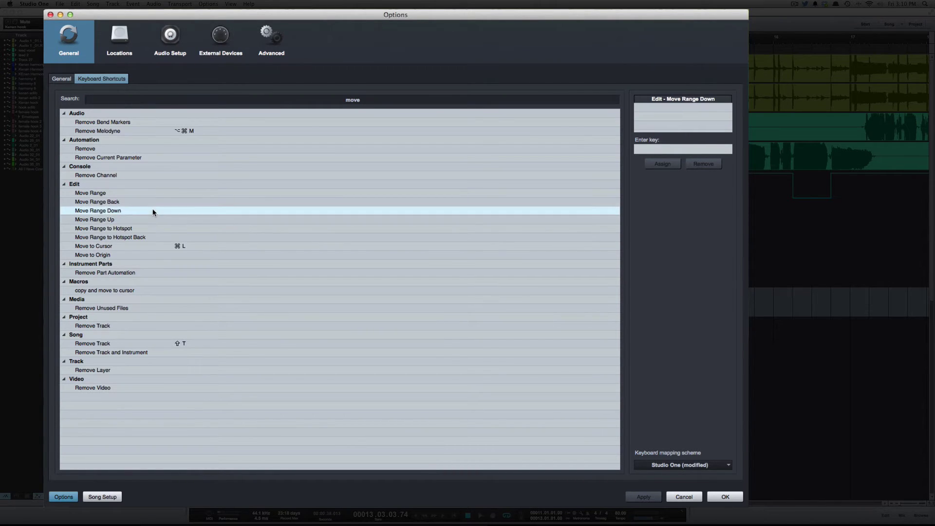
click(153, 217)
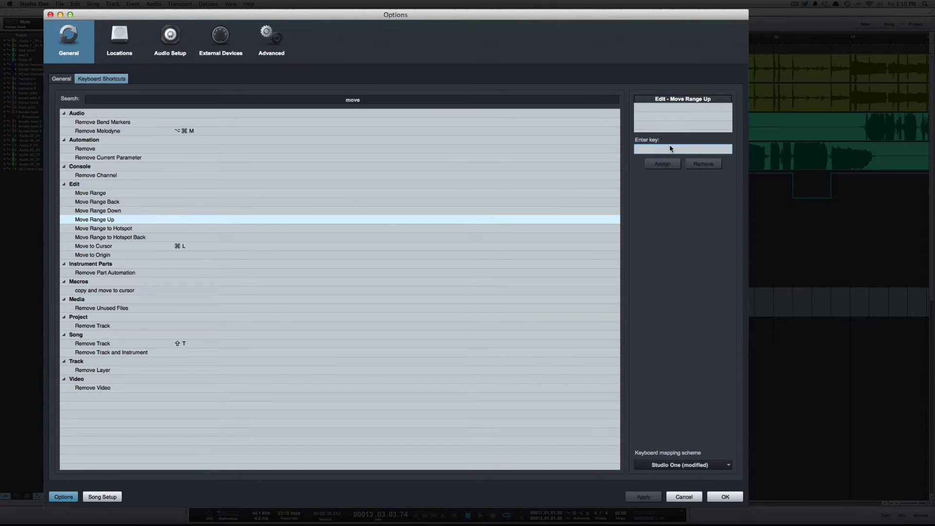
key(alt+bracketleft)
click(662, 164)
Assign Option+] to the Move Range Down command, and apply and save the shortcut changes
click(204, 212)
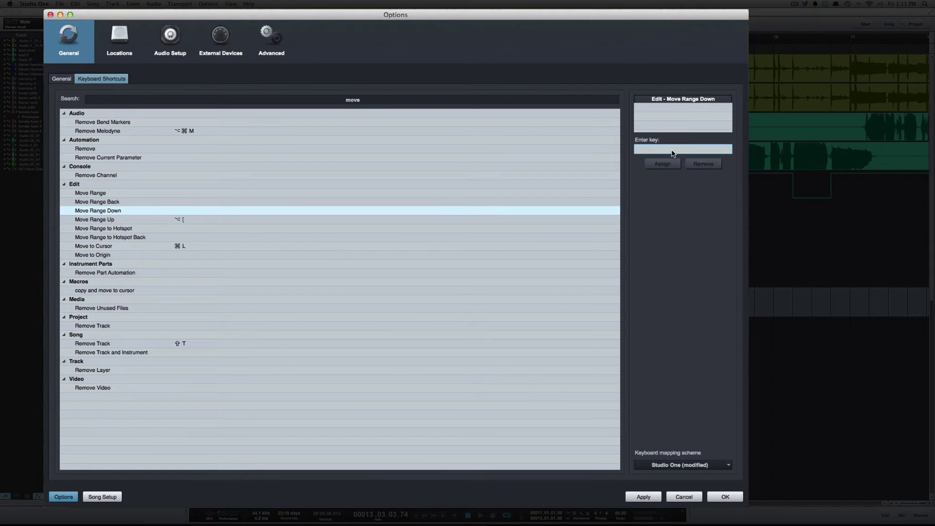
key(alt+bracketright)
click(663, 164)
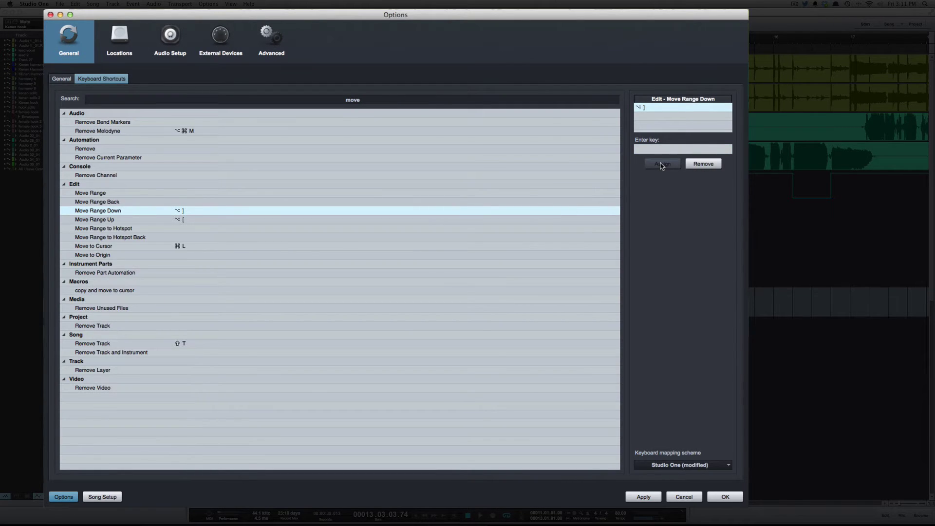
click(638, 497)
click(729, 498)
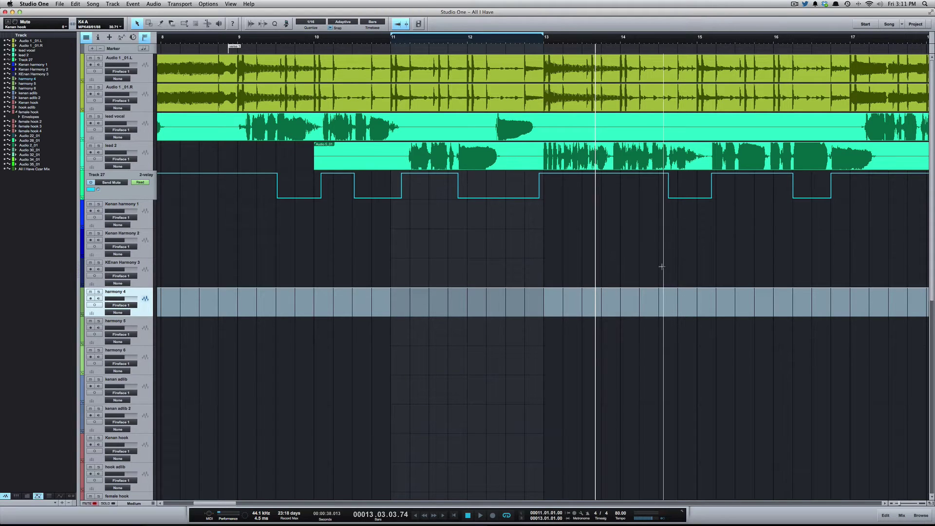
Select a range from 14.03 to just past bar 16 on the third harmony track and move it up two tracks
drag(658, 271, 793, 277)
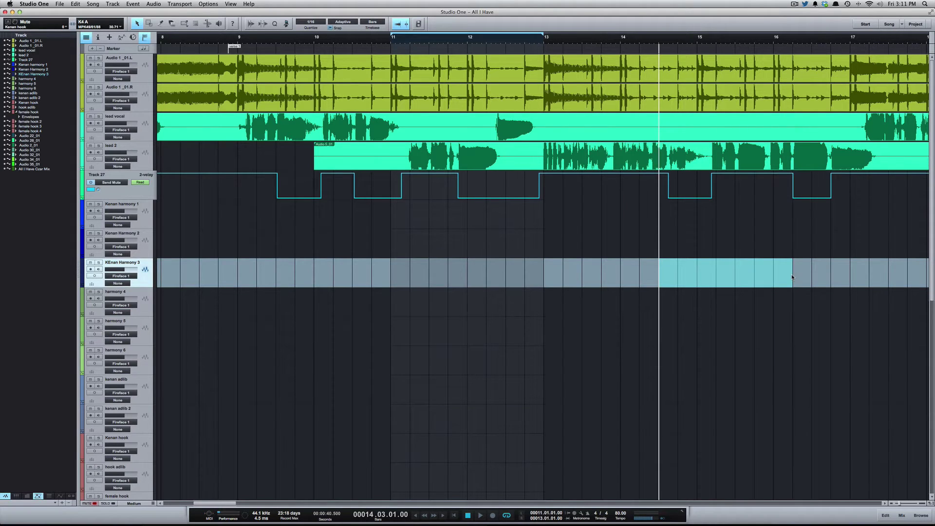
key(Up)
key(Up)
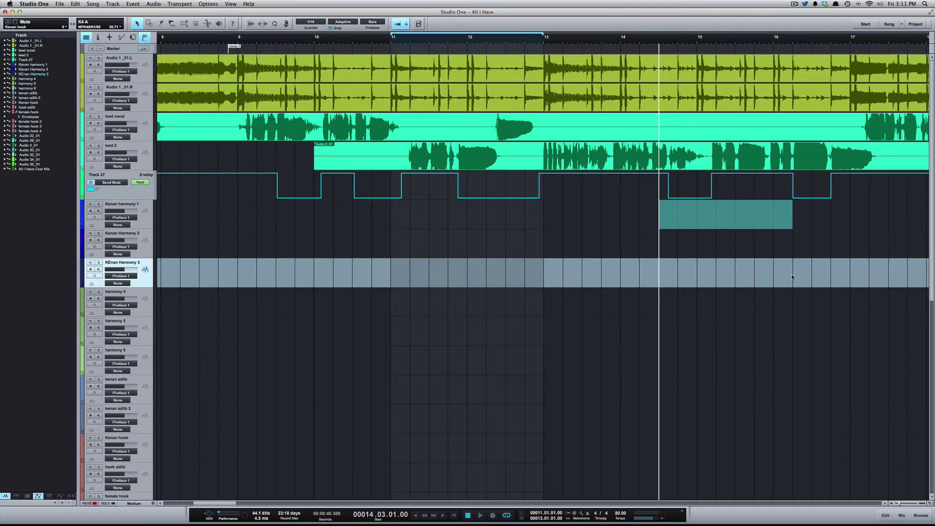
Move the selected range down five tracks and back up three to the third harmony track, and clear the range
key(Down)
key(Down)
key(Down)
key(Down)
key(Down)
key(Up)
key(Up)
key(Up)
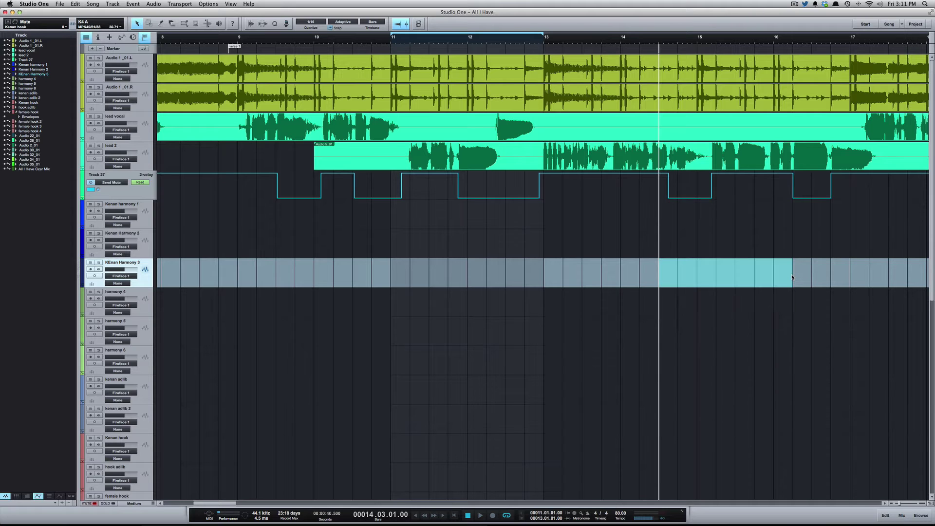
click(817, 265)
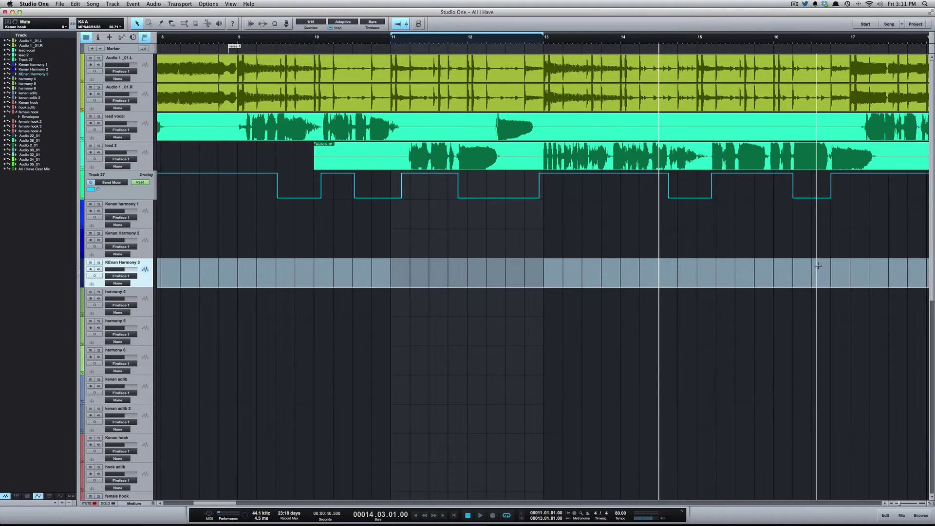
Reopen the keyboard shortcuts options and view the available keyboard mapping schemes and import/export choices without changing the scheme
key(super+comma)
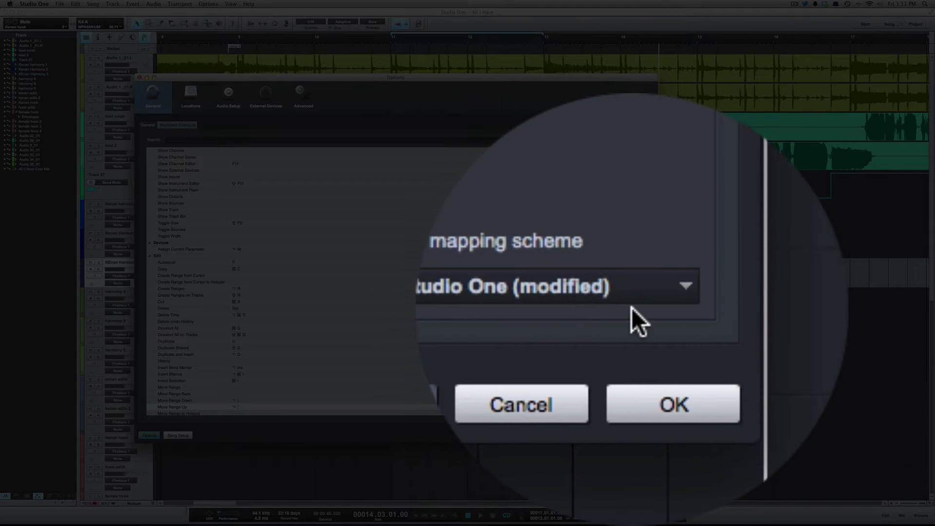
click(643, 314)
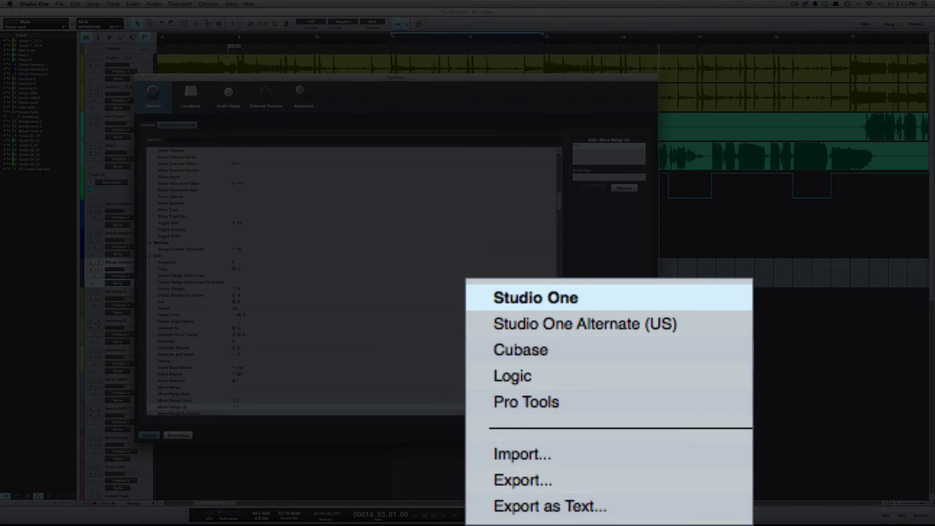
click(604, 308)
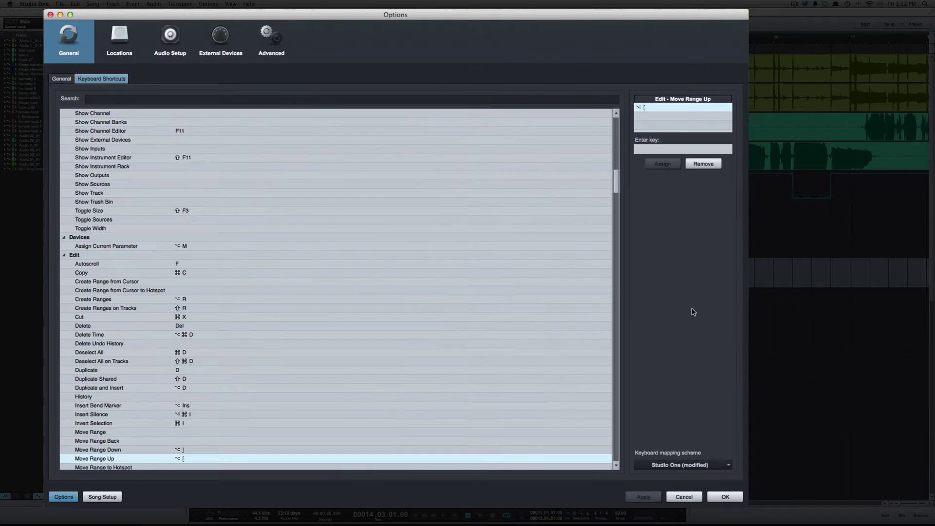
Search the keyboard shortcuts for "split" and select the Split Range command to inspect its assigned key
click(448, 100)
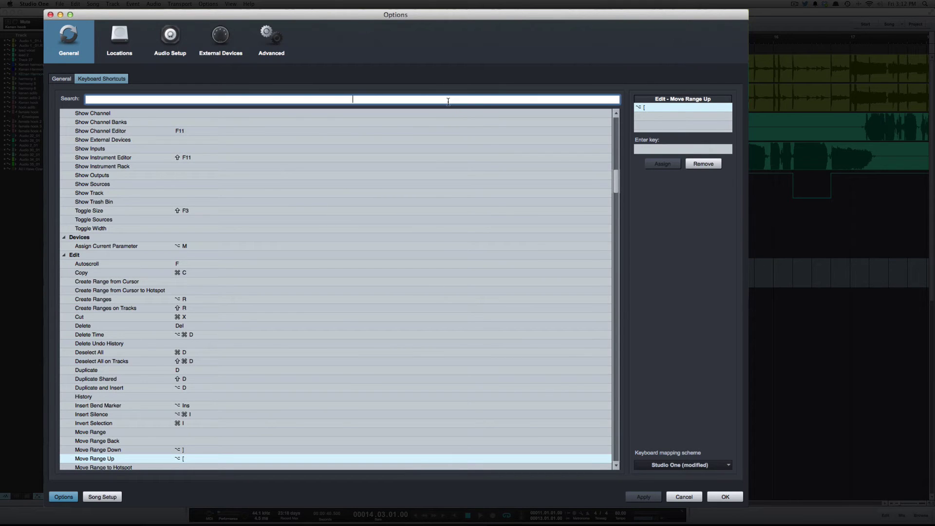
text(zplit)
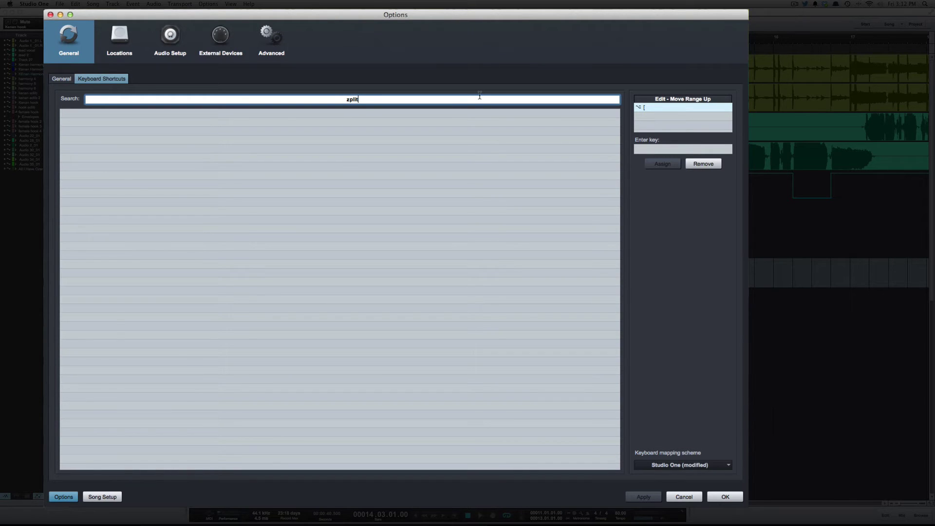
key(BackSpace)
key(BackSpace)
key(BackSpace)
key(BackSpace)
key(BackSpace)
text(split)
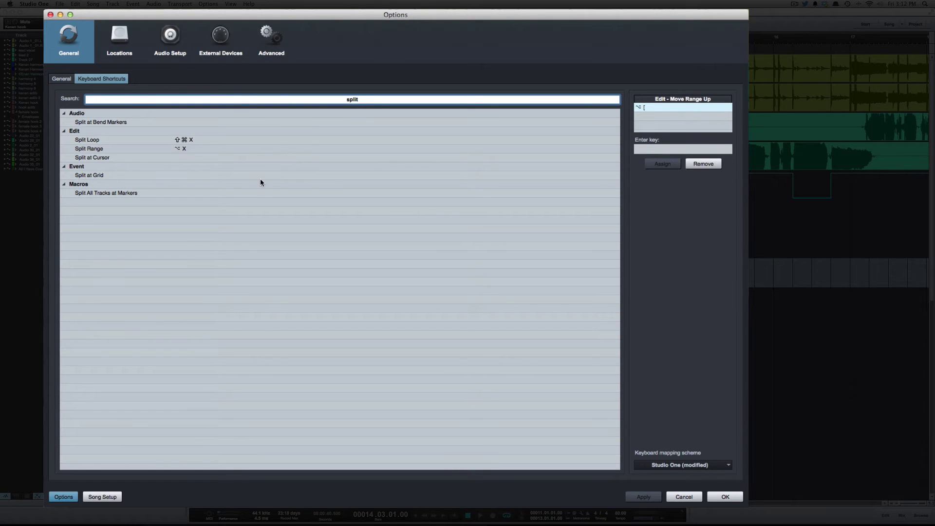
click(236, 148)
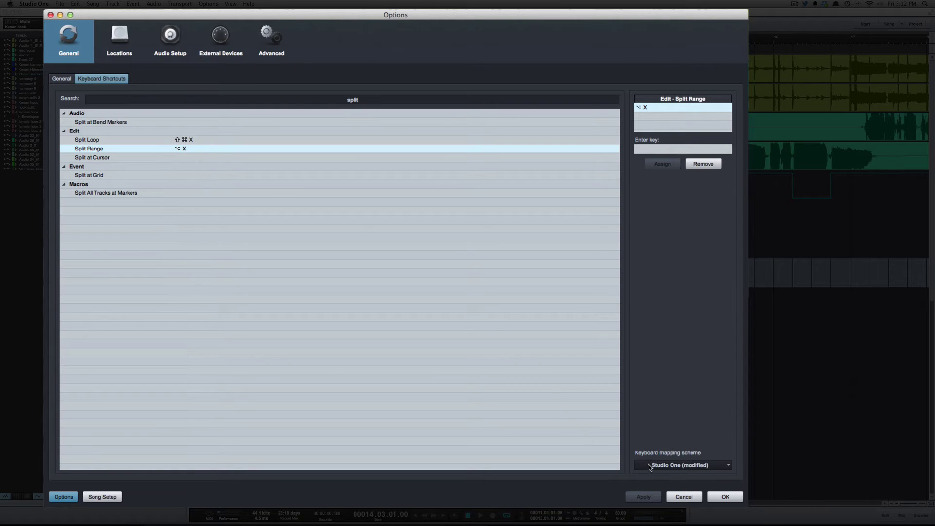
Accept and close the options, and split the lead vocal event at a range from 17.01.03 to just before bar 19
click(725, 497)
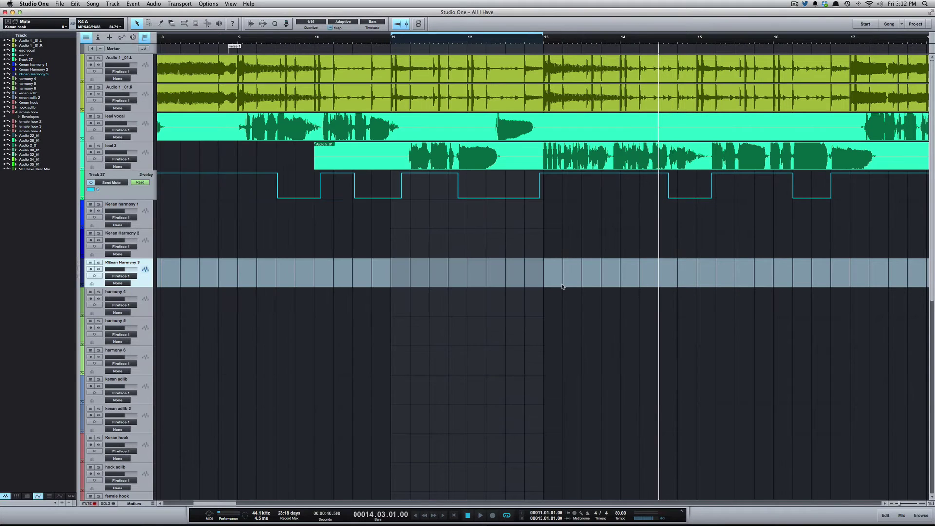
scroll(584, 272, right, 10)
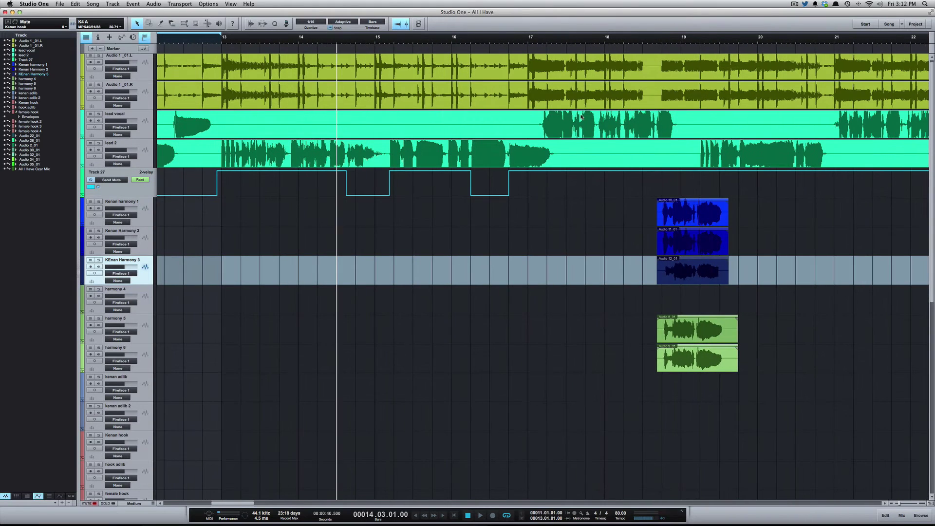
drag(537, 126, 681, 130)
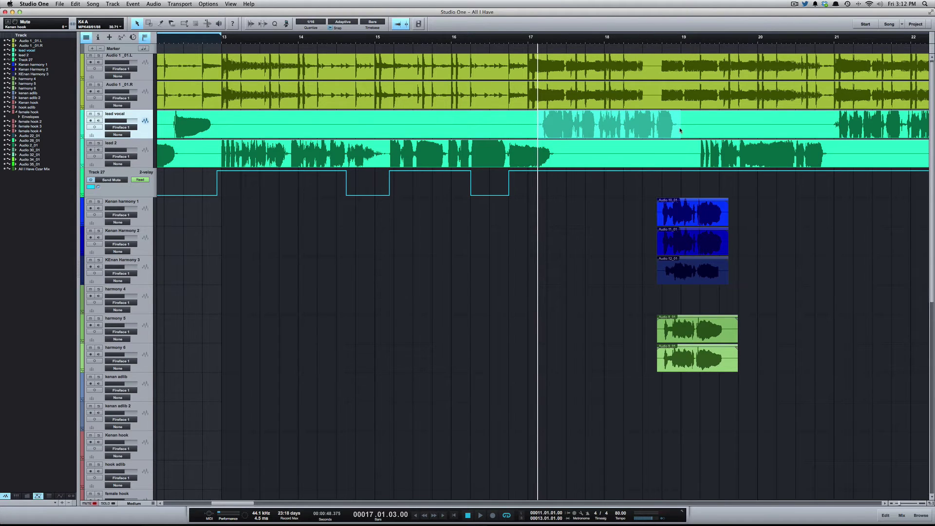
double_click(681, 130)
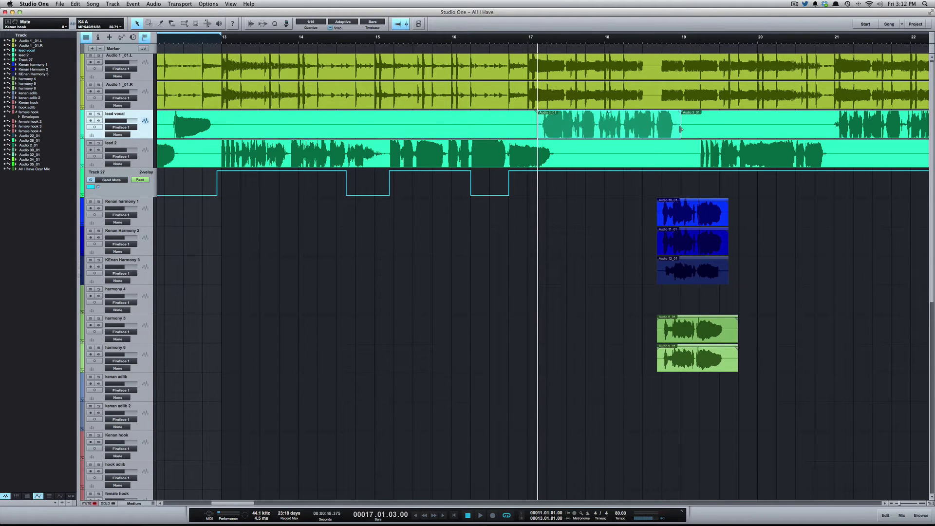
Select the separated lead vocal pieces one after another to check the split, and undo the split
click(516, 125)
click(686, 125)
click(592, 125)
click(507, 124)
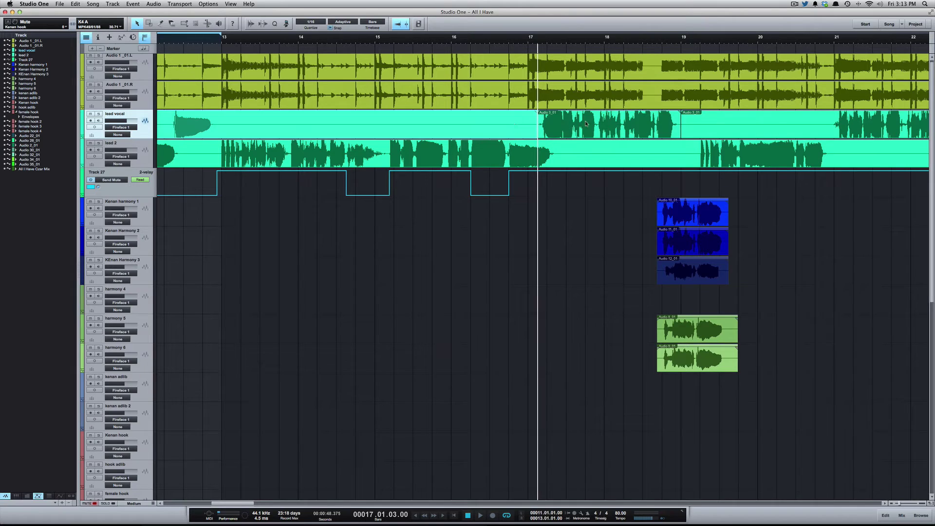
click(586, 124)
key(super+z)
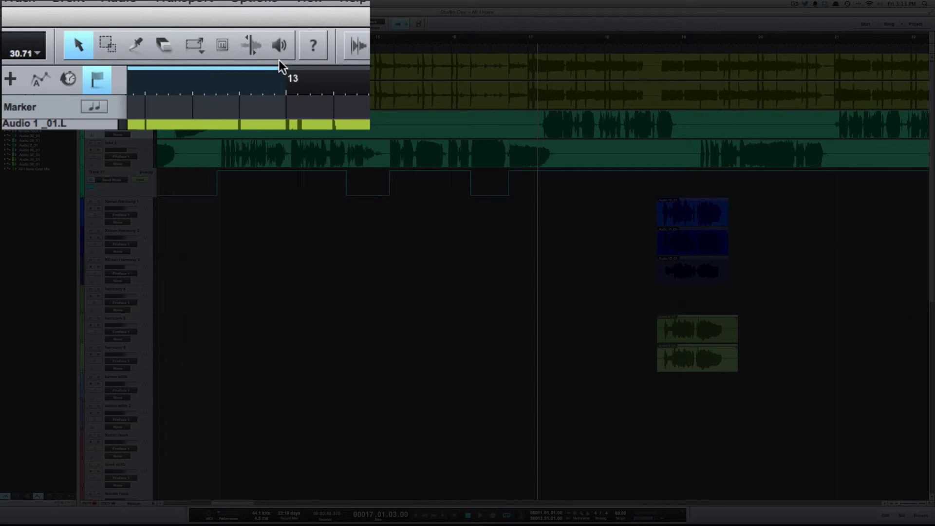
Show the info view with the tool modifier hints, and select the three blue harmony events one after another
click(318, 50)
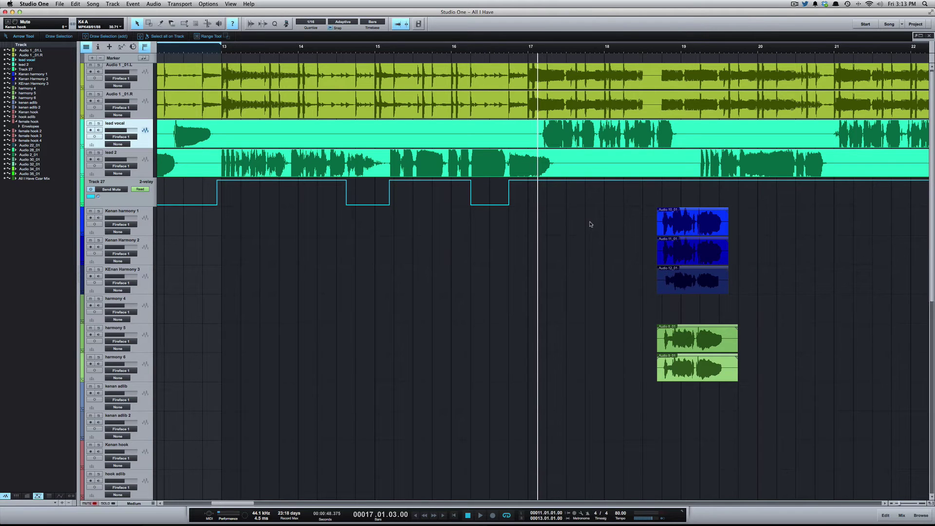
click(706, 230)
click(708, 248)
click(709, 278)
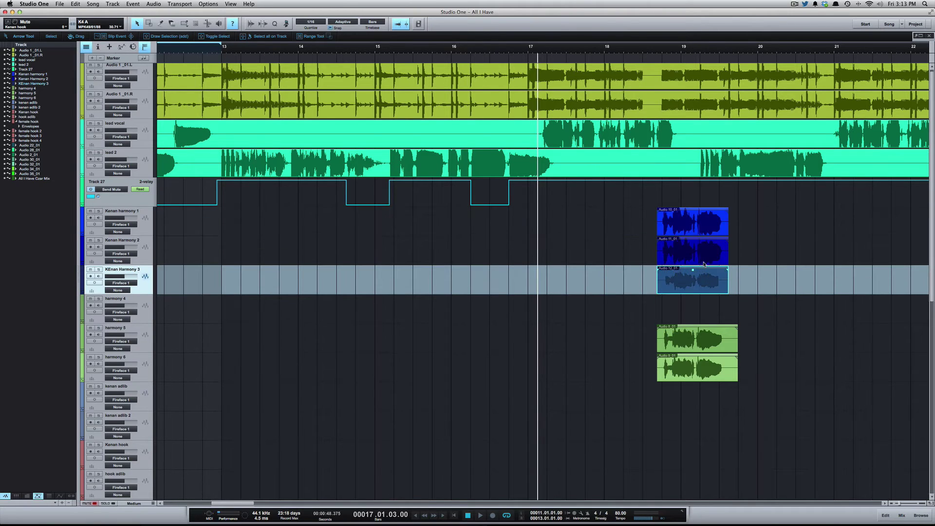
click(702, 246)
click(698, 232)
click(605, 220)
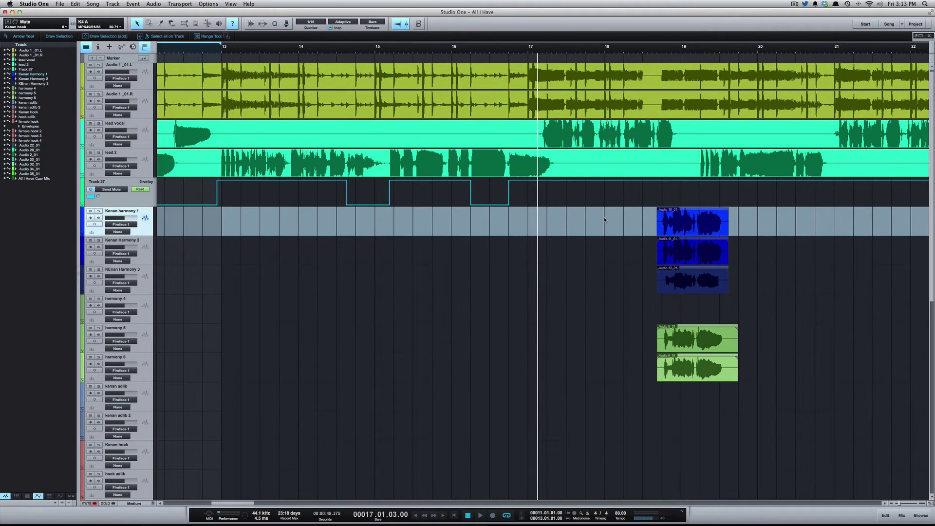
Draw selections around the three blue harmony events, mark a range over their tracks from 18.02.04 to bar 21, and clear it
drag(605, 219, 835, 219)
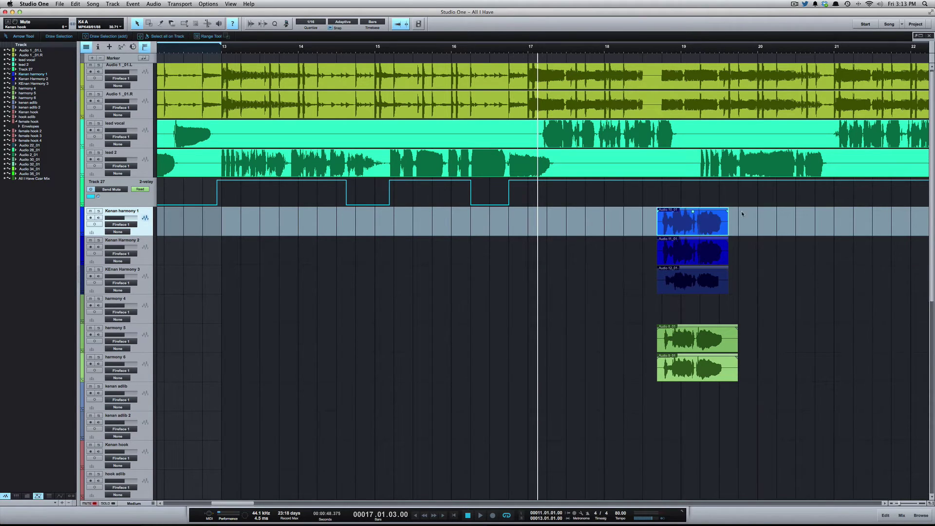
drag(625, 210, 805, 281)
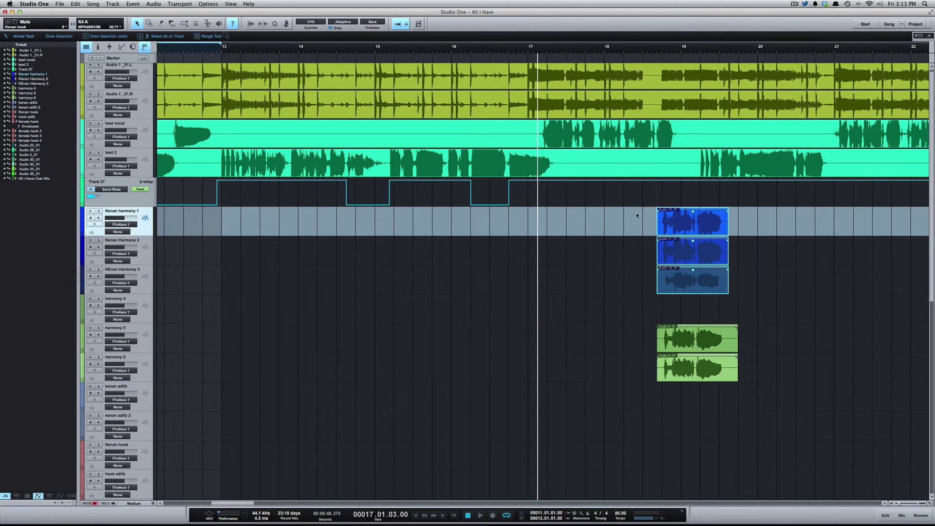
drag(633, 216, 777, 268)
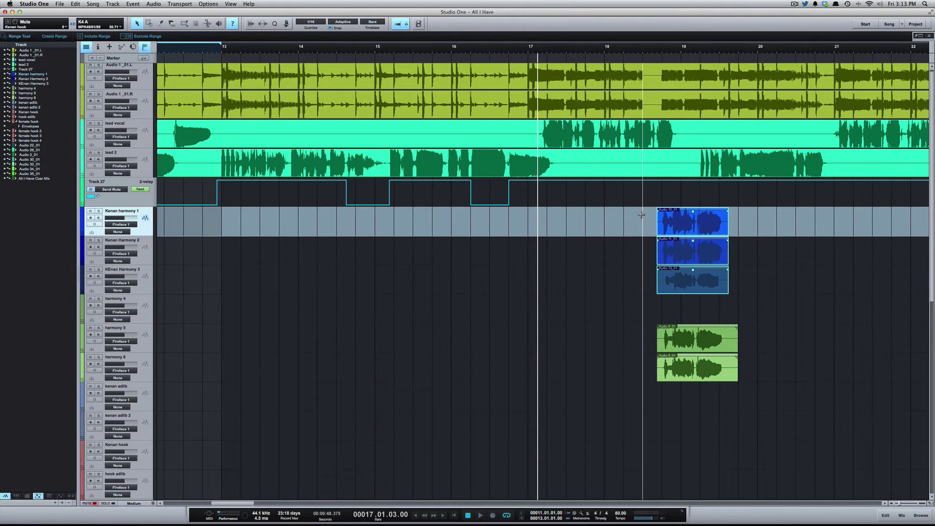
drag(639, 214, 834, 276)
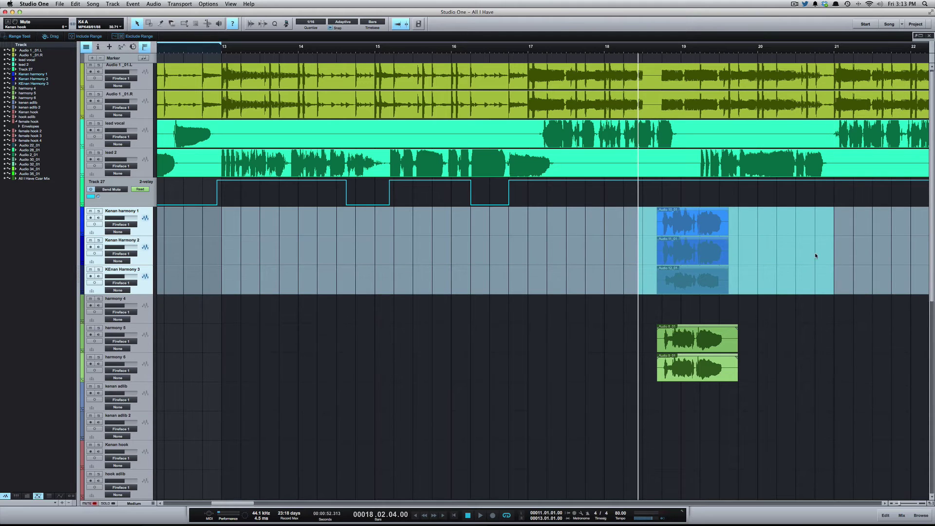
click(616, 231)
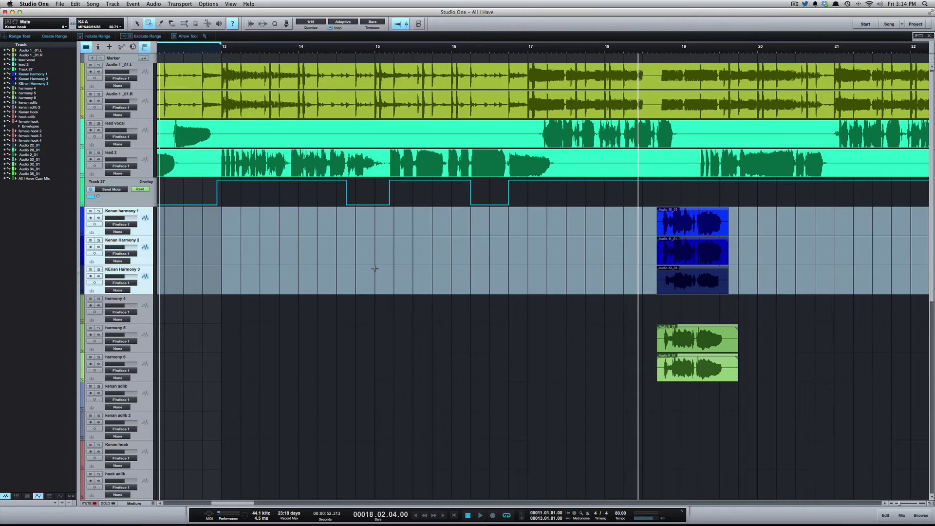
Mark a range on the second harmony track from bar 15 to just before bar 17, and alternate between the Range and Arrow tools
key(2)
drag(376, 243, 513, 243)
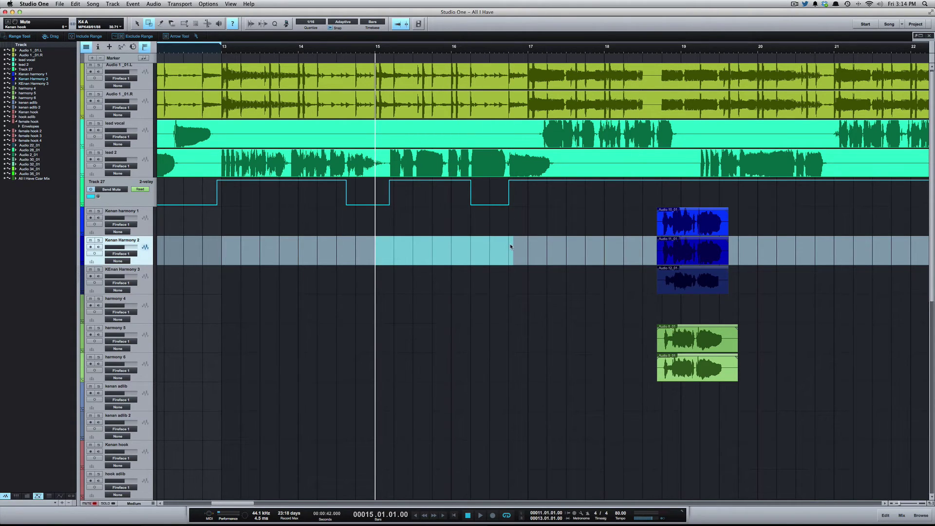
key(1)
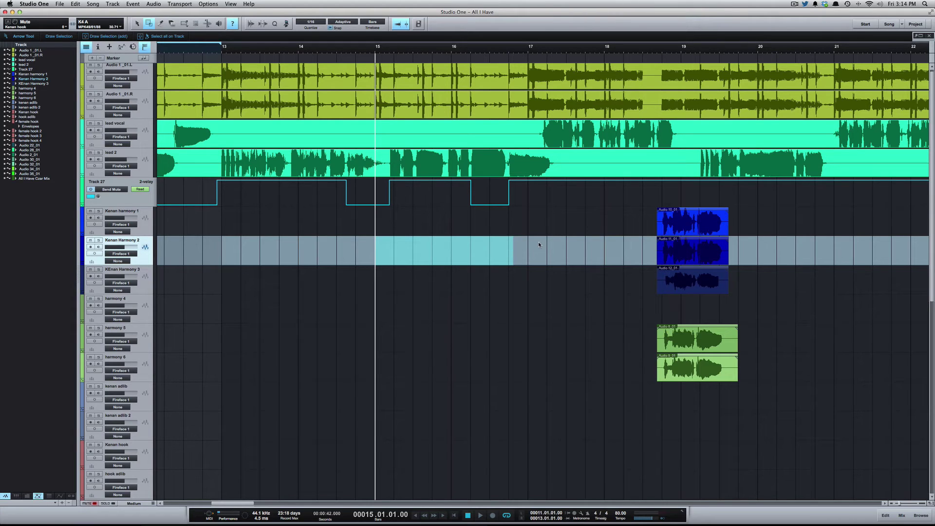
key(2)
key(1)
Split the event on the first hook track just before bar 25 with the Split Tool, and erase its leading piece
key(3)
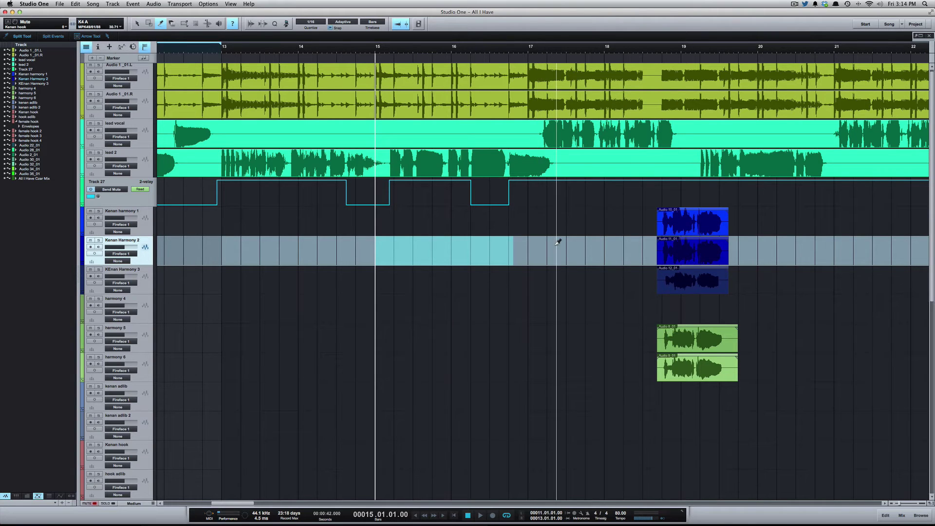
scroll(558, 242, right, 15)
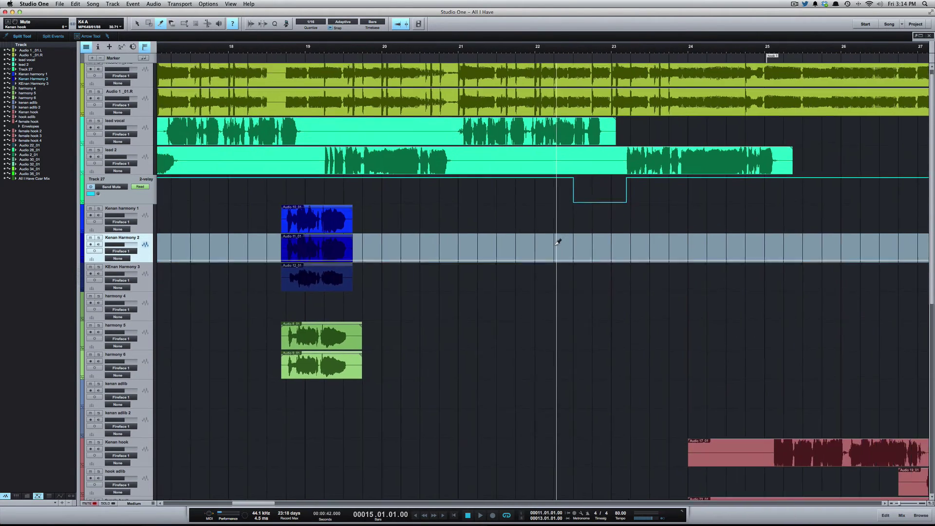
scroll(558, 242, left, 10)
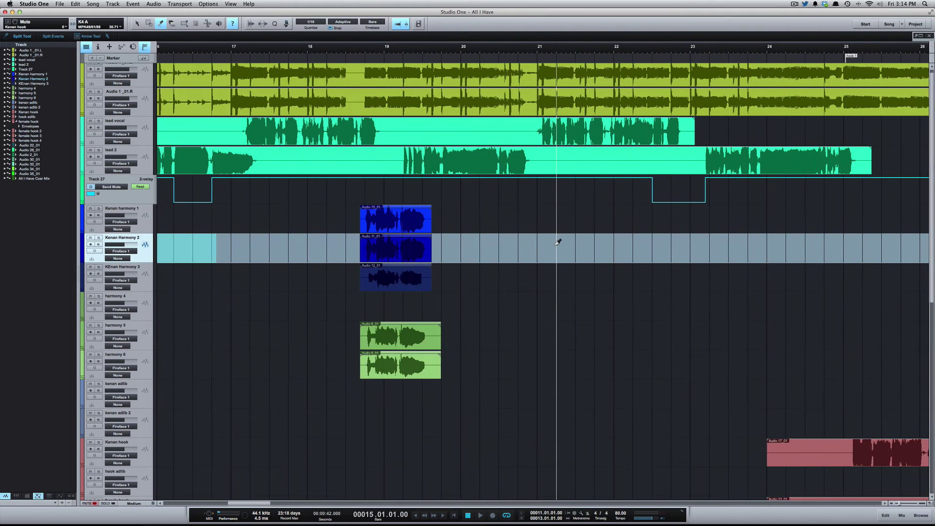
scroll(558, 242, right, 4)
scroll(558, 242, right, 8)
scroll(558, 242, down, 8)
scroll(558, 242, left, 10)
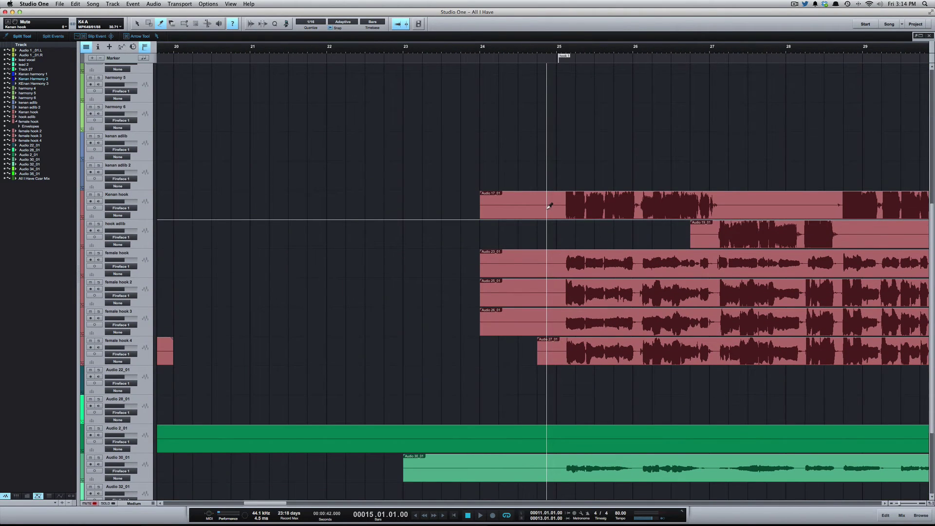
click(547, 207)
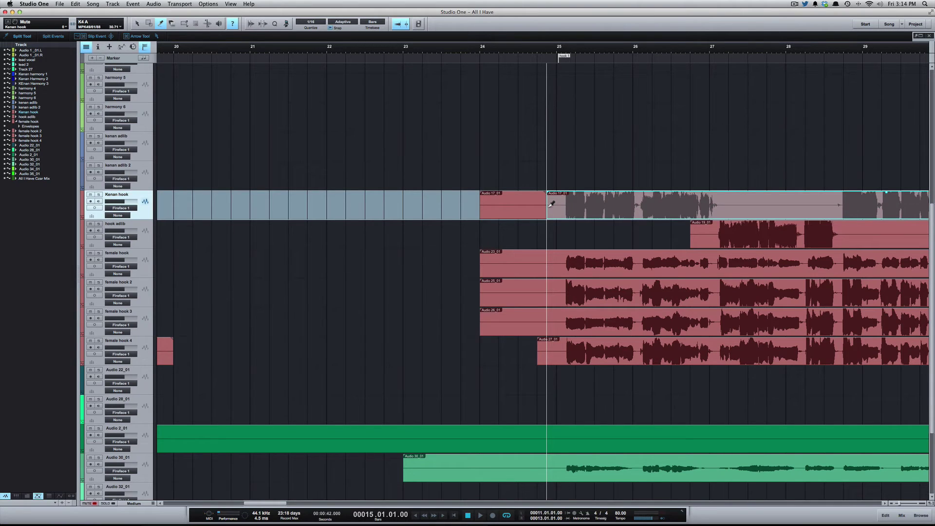
key(4)
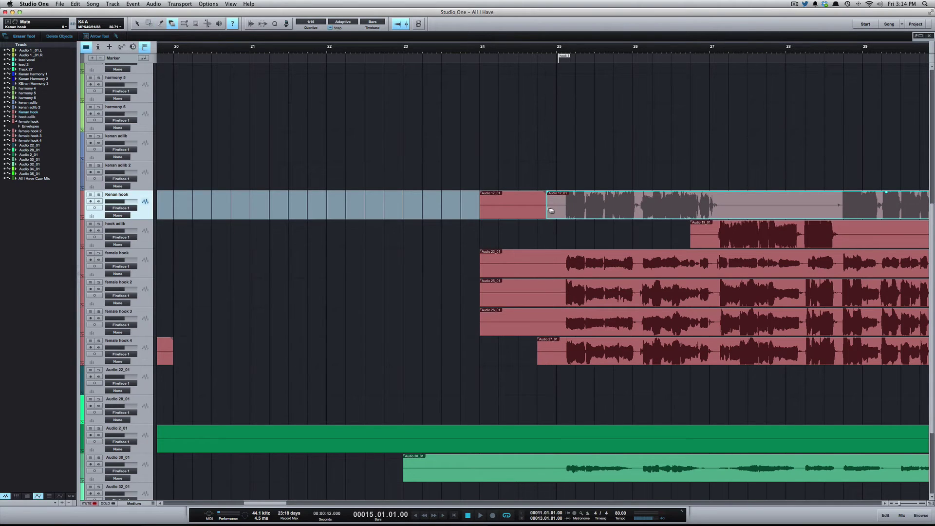
click(521, 209)
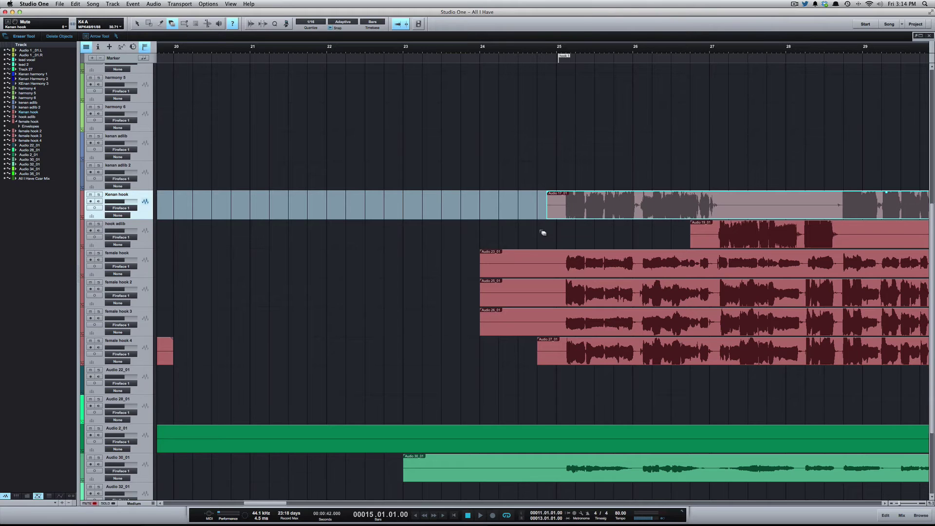
Split the events on all four female hook tracks just before bar 25, in line with the first hook track's start
key(3)
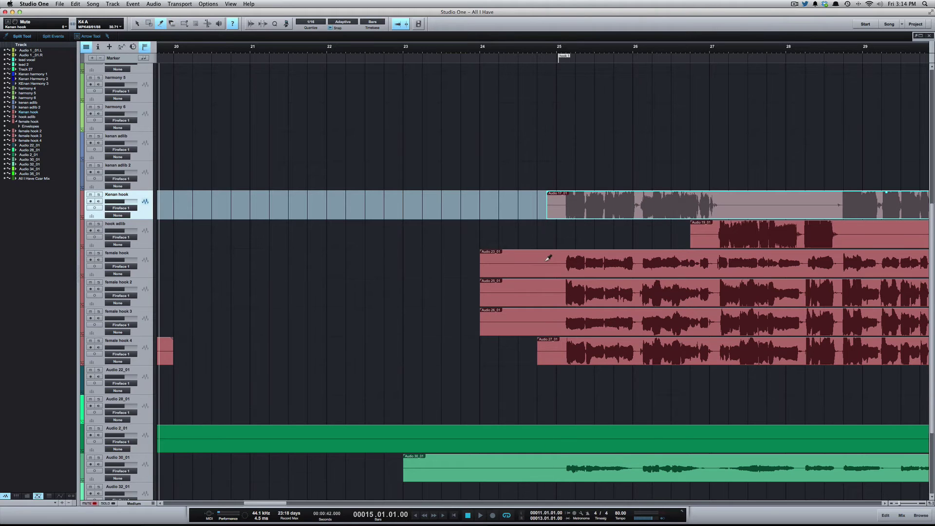
click(550, 259)
click(550, 291)
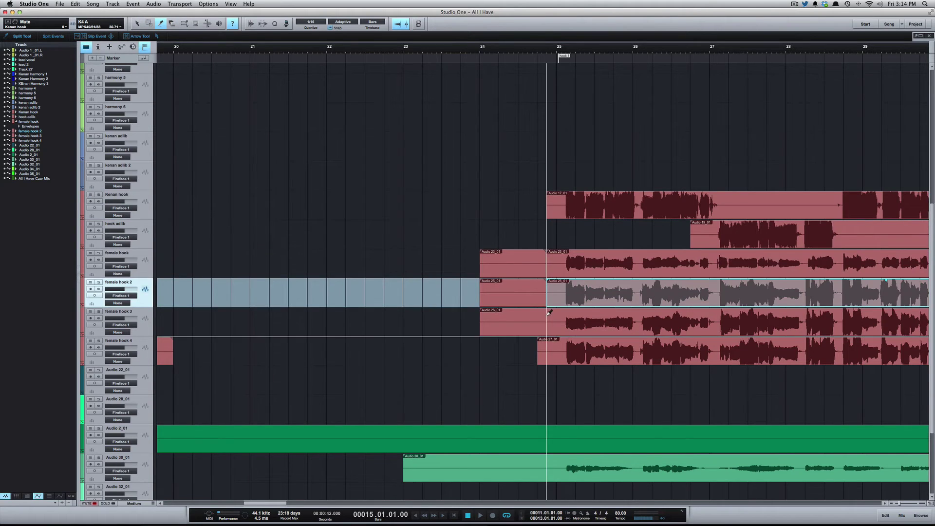
click(550, 322)
click(550, 341)
Erase the silent leading pieces before the splits on the four female hook tracks with the Eraser Tool
key(4)
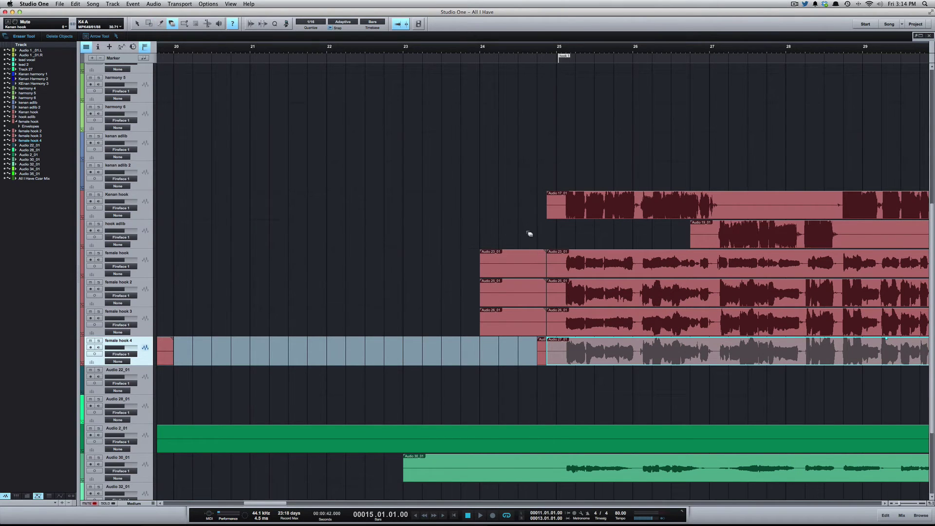
click(519, 265)
click(518, 287)
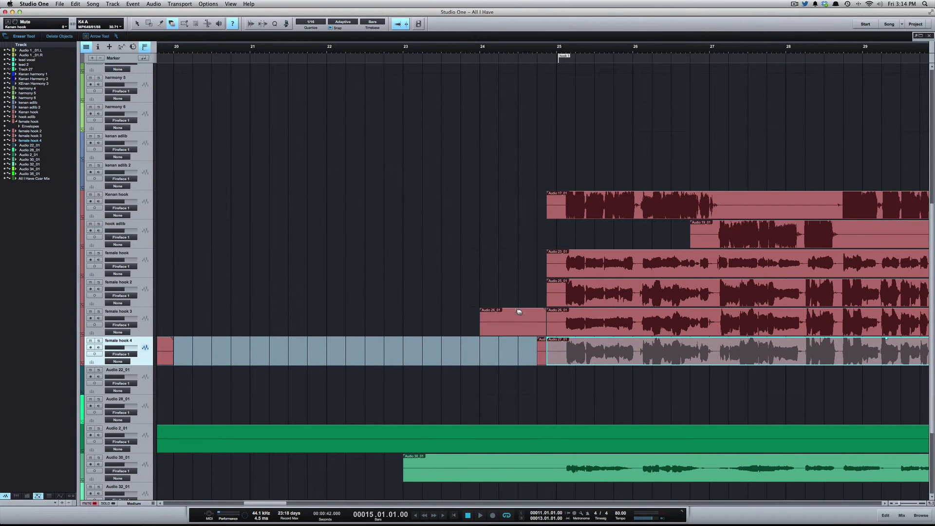
click(519, 317)
click(538, 343)
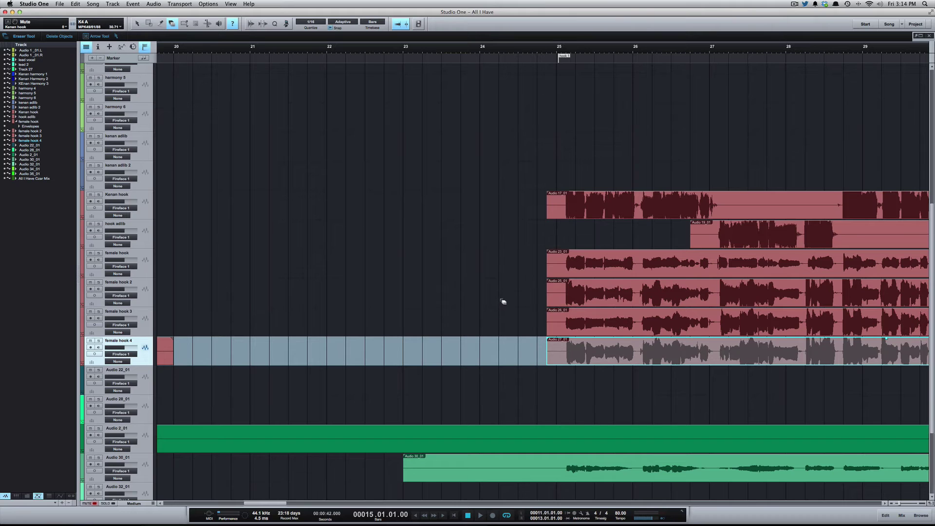
Try the Paint Tool, return to the Arrow Tool, and add automation points on Track 27's Send Mute envelope between bars 27 and 29
key(1)
key(5)
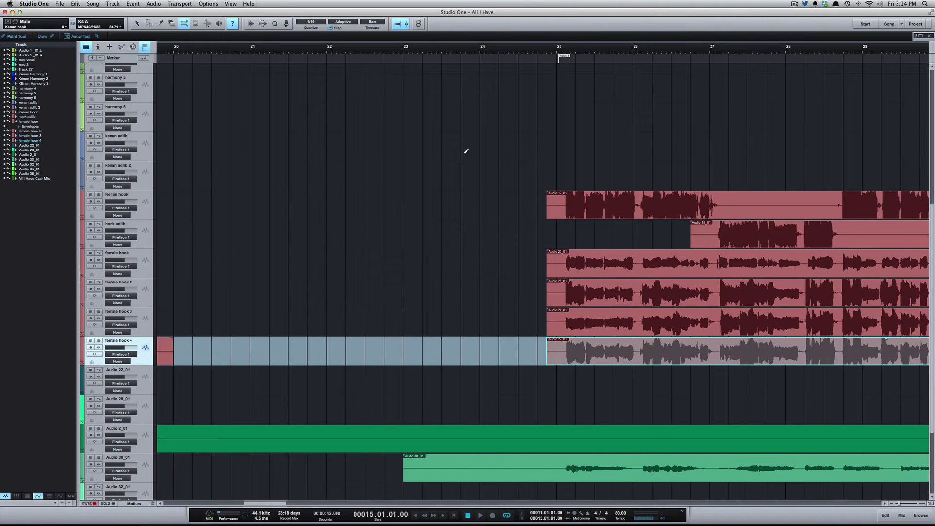
scroll(495, 136, up, 10)
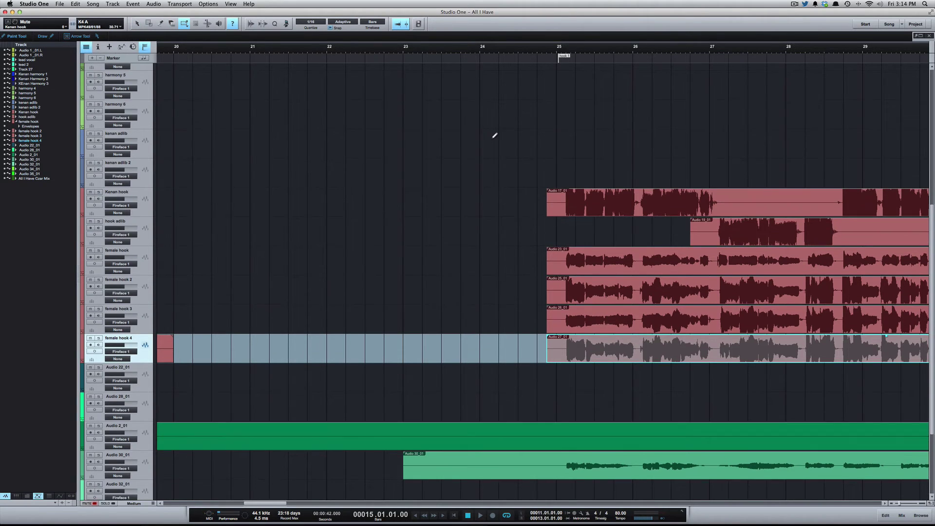
scroll(670, 163, right, 5)
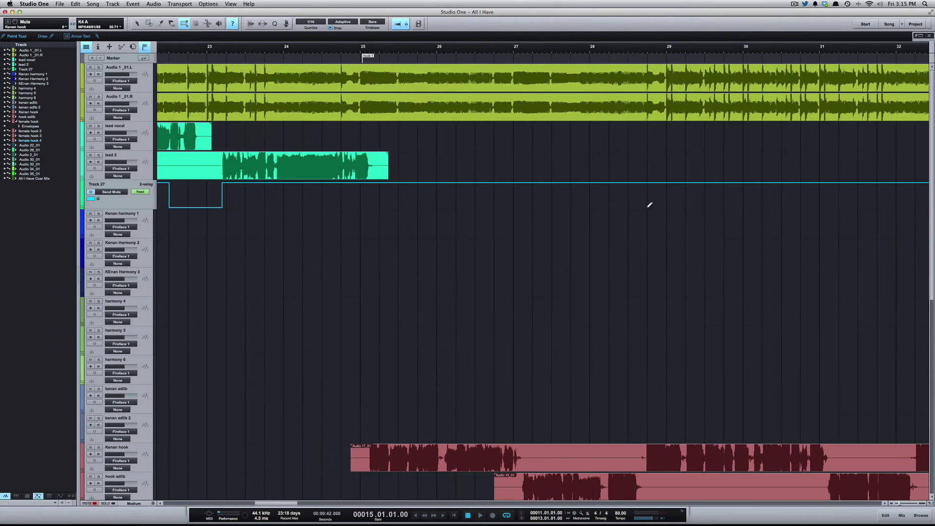
key(1)
click(571, 183)
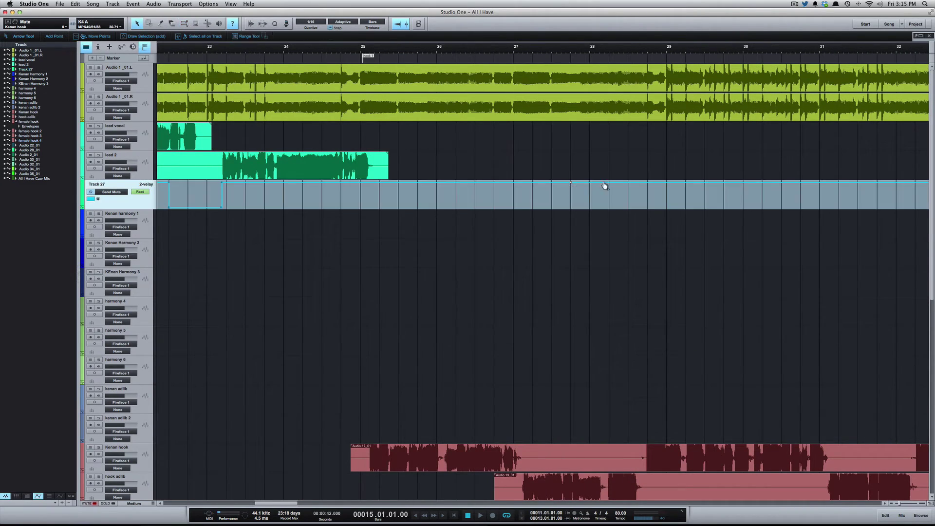
click(629, 182)
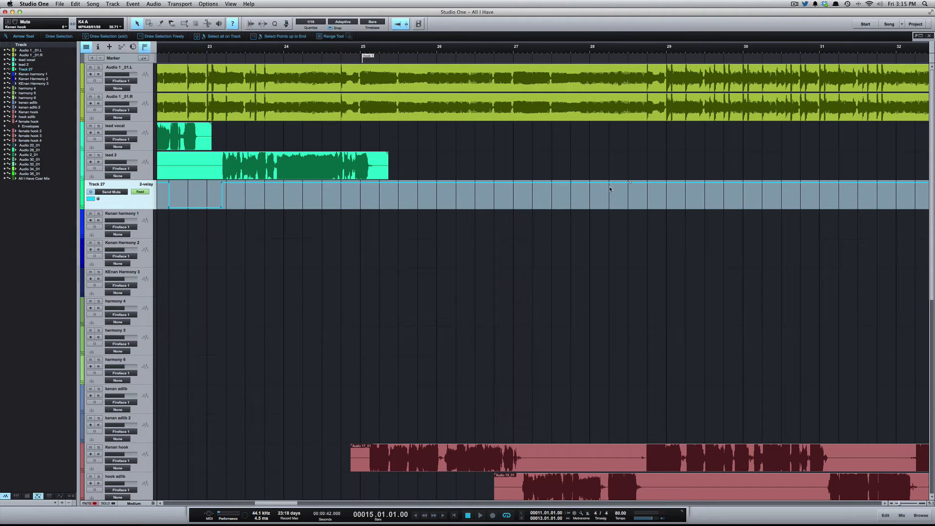
Activate the Paint Tool and cycle through its drawing shapes to the square-wave shape
key(5)
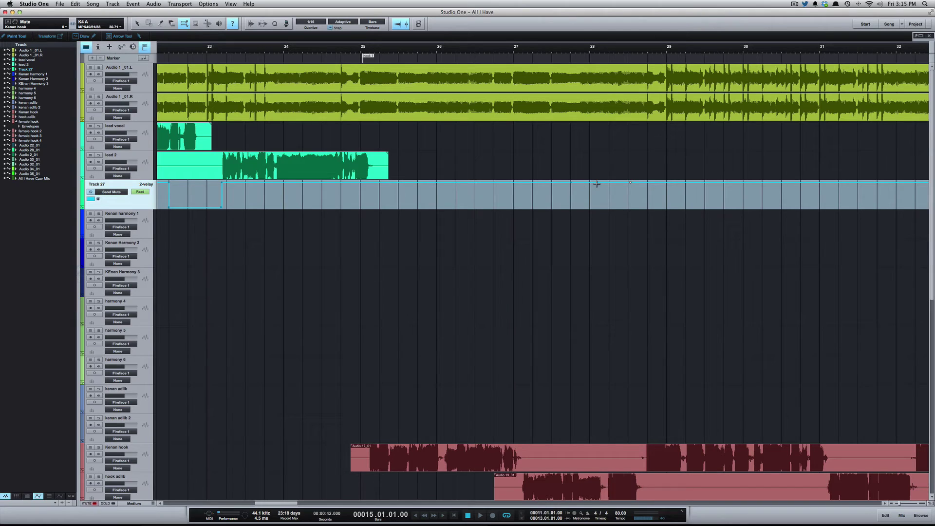
key(5)
key(5)
key(5)
key(5)
key(5)
key(5)
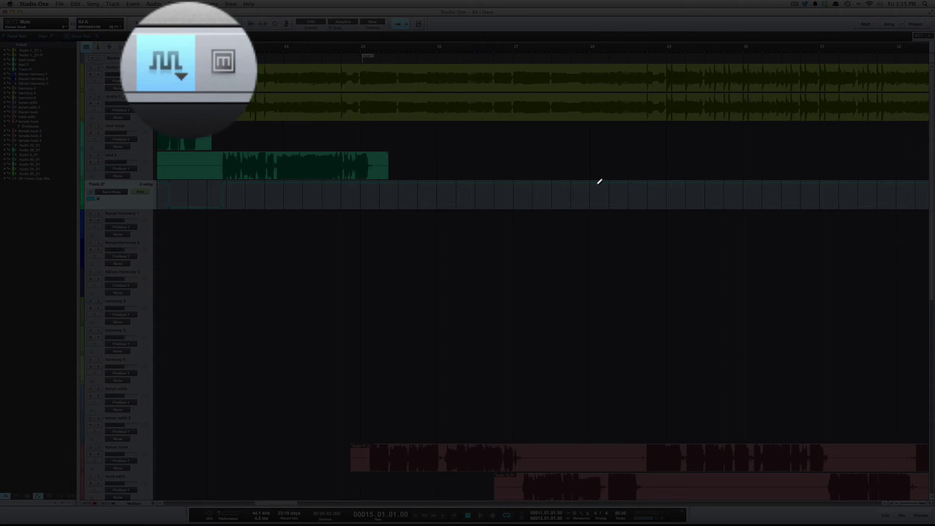
Cycle through the Paint Tool's drawing shapes, past the line, to the Transform shape
key(5)
key(5)
key(5)
key(5)
key(5)
key(5)
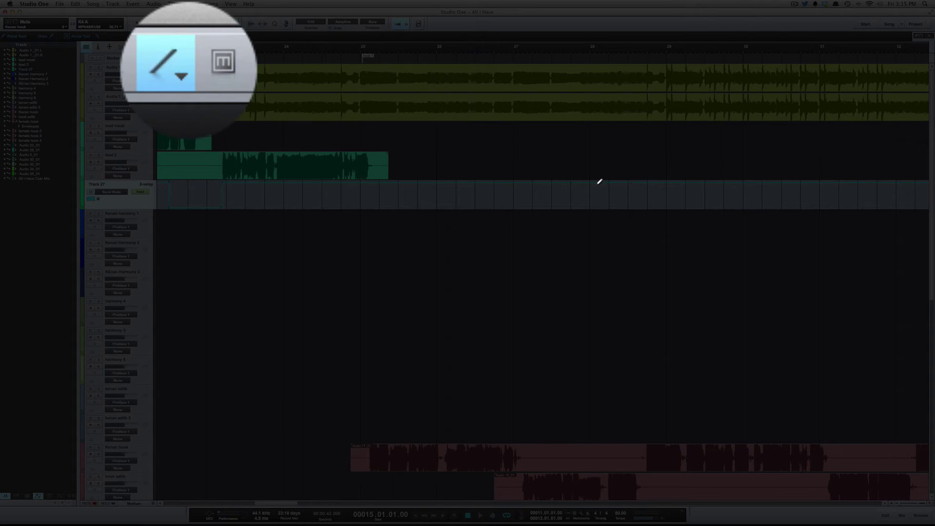
key(5)
key(5)
key(5)
key(5)
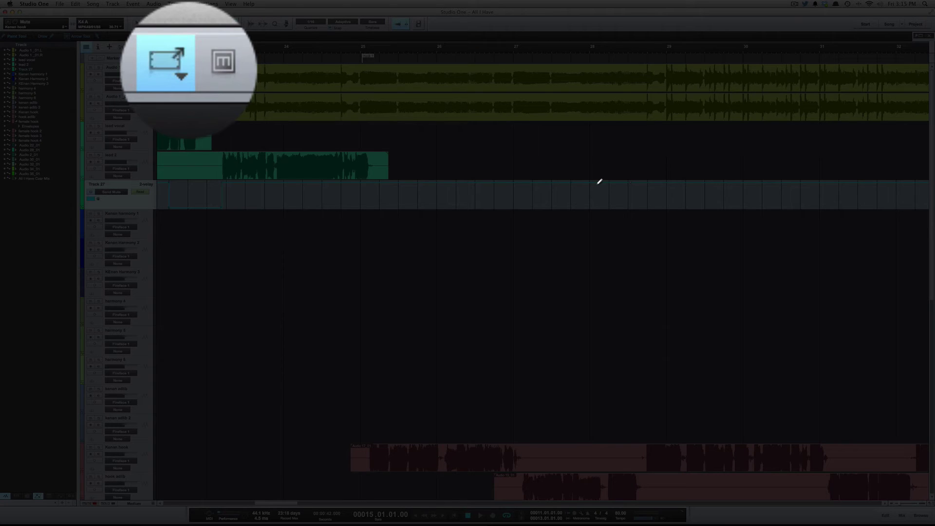
Try drawing a square wave on Track 27's Send Mute envelope from about bar 27.7 to 29.3, and undo it
key(5)
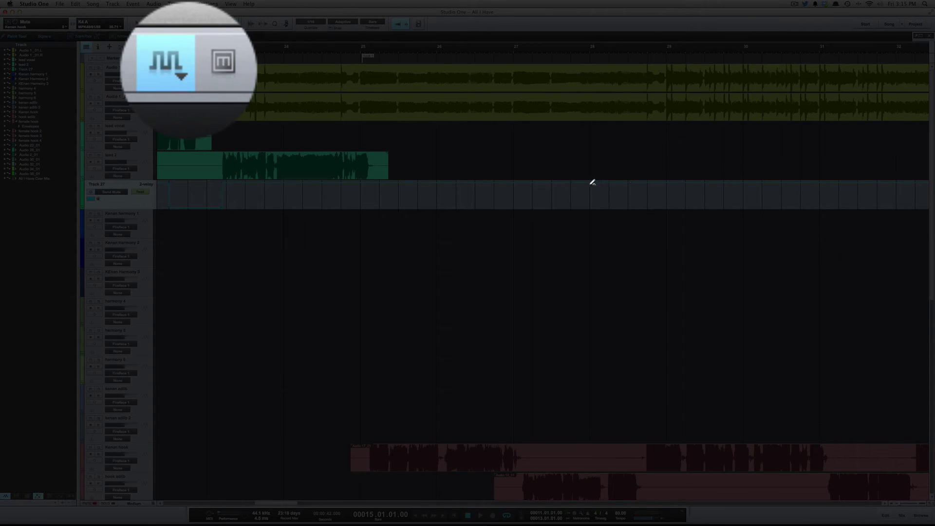
mouse_move(572, 182)
mouse_down()
mouse_move(634, 189)
mouse_move(639, 209)
mouse_move(694, 214)
mouse_up()
key(super+z)
Draw a saw wave with the Paint Tool on Track 27's Send Mute envelope from about bar 28.5 to bar 30
key(5)
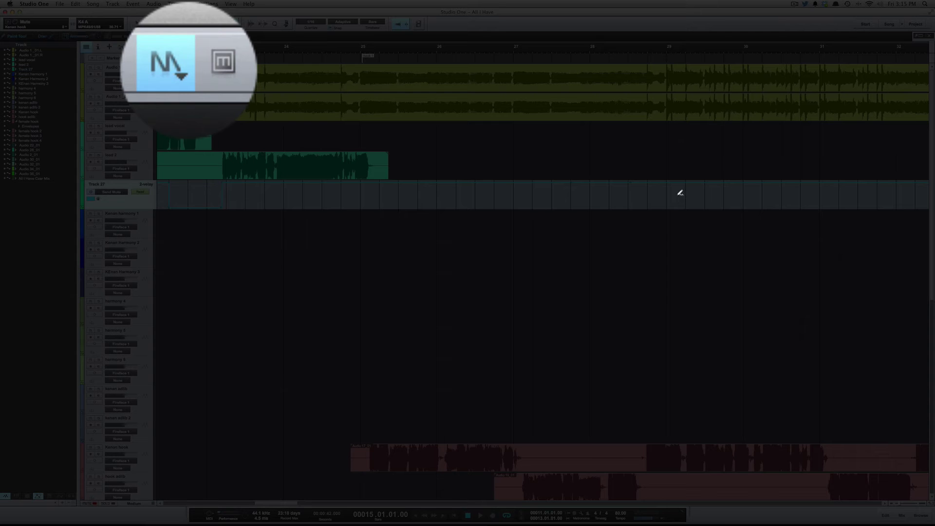
drag(638, 182, 736, 195)
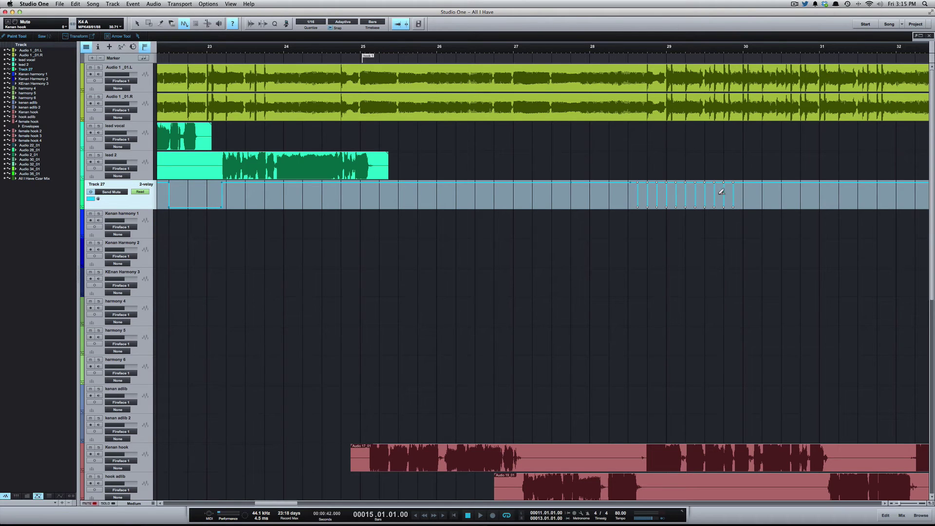
Try the next wave shape between bars 27 and 28.5 and a Transform region between bars 30 and 31.5, and undo the wave
key(5)
drag(506, 182, 638, 196)
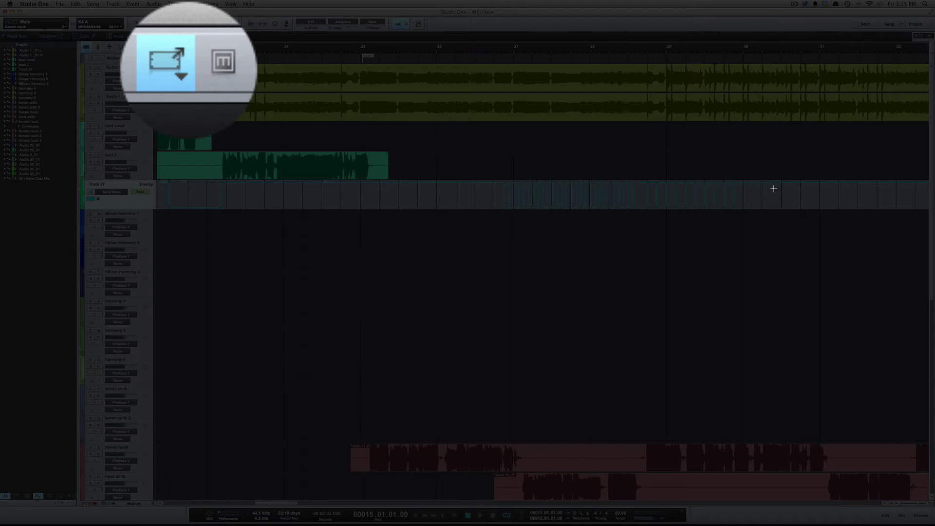
drag(774, 188, 853, 192)
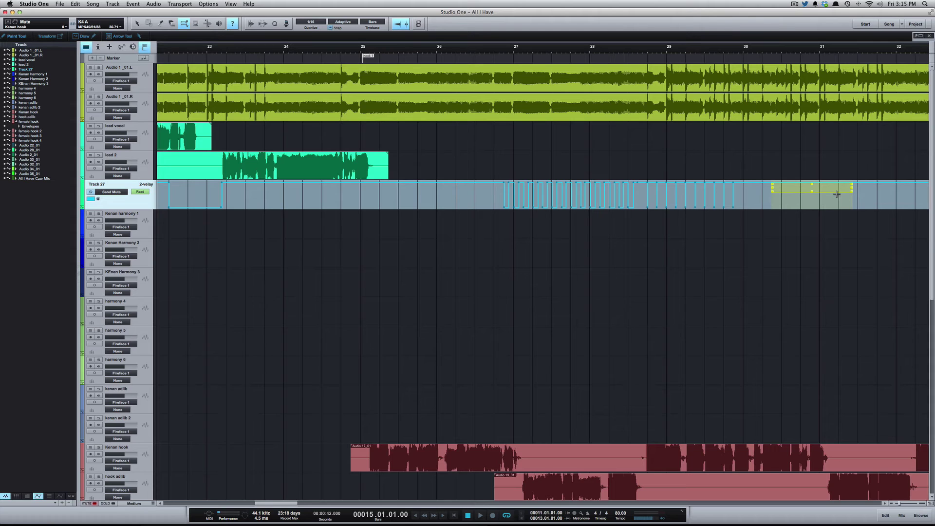
key(super+z)
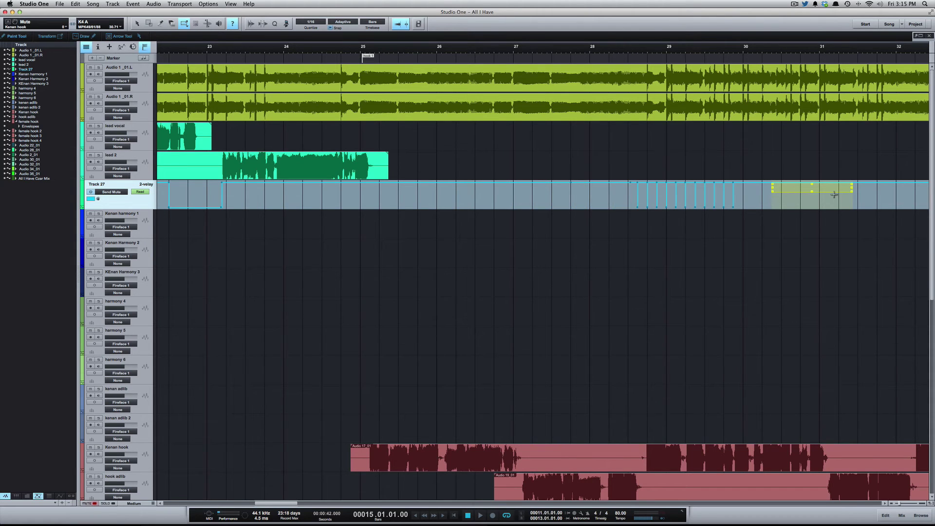
Activate the Mute Tool and mute and unmute the event on the hook track directly above hook adlib
key(6)
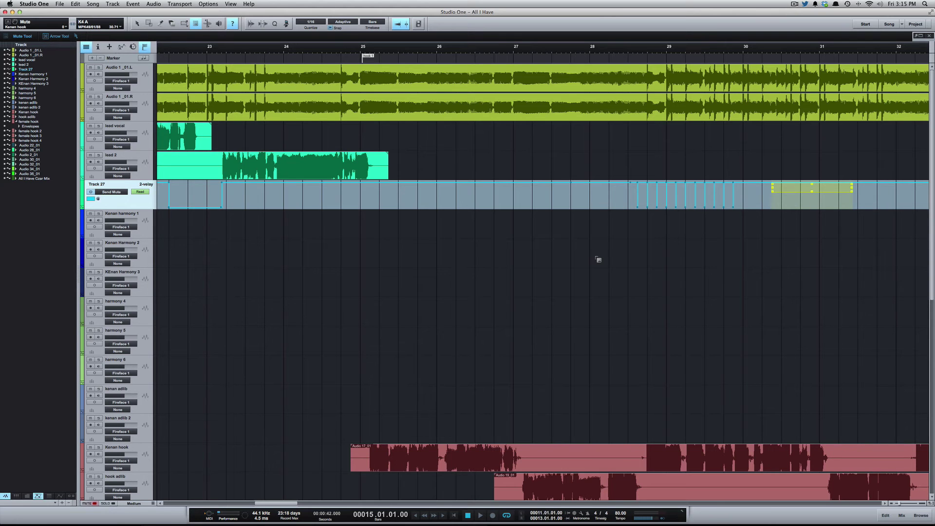
scroll(604, 309, down, 5)
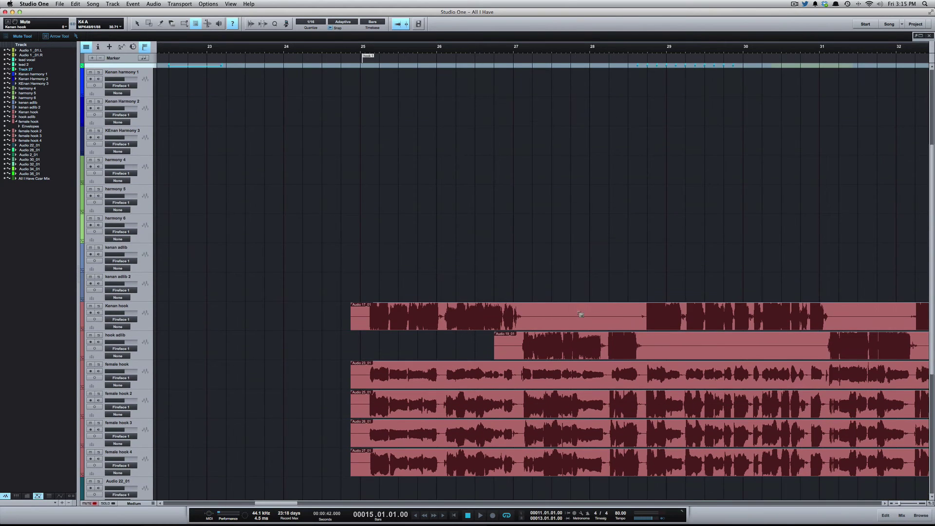
click(581, 315)
click(590, 317)
key(w)
key(w)
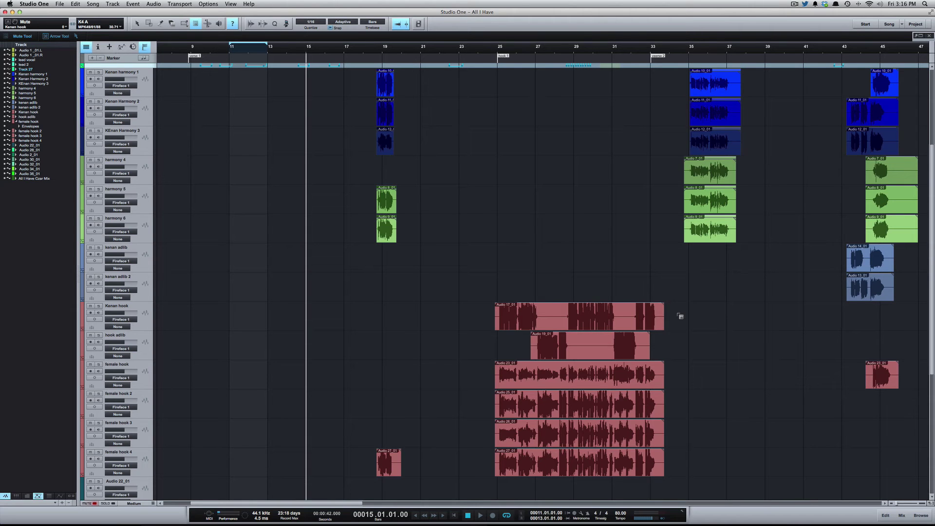
Switch to the Arrow Tool and look up the mute commands and their shortcuts for that hook event
key(1)
right_click(597, 315)
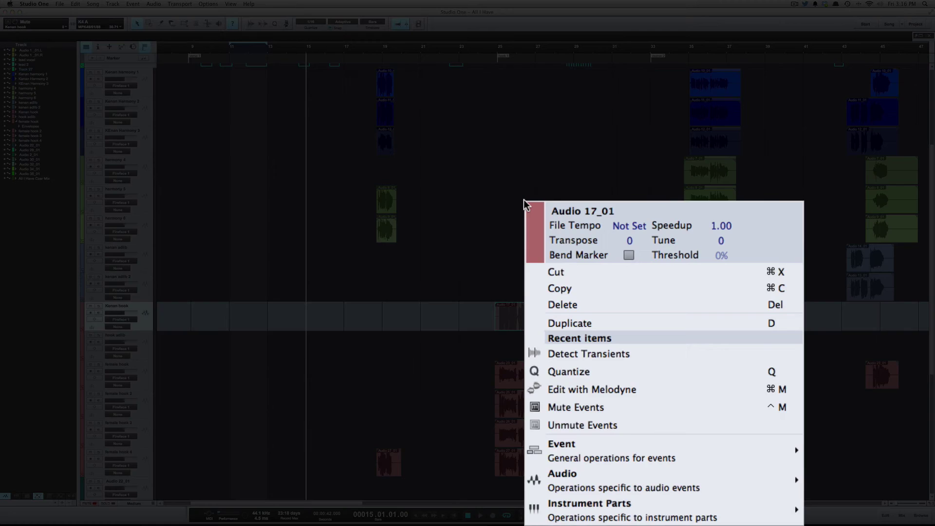
mouse_move(639, 443)
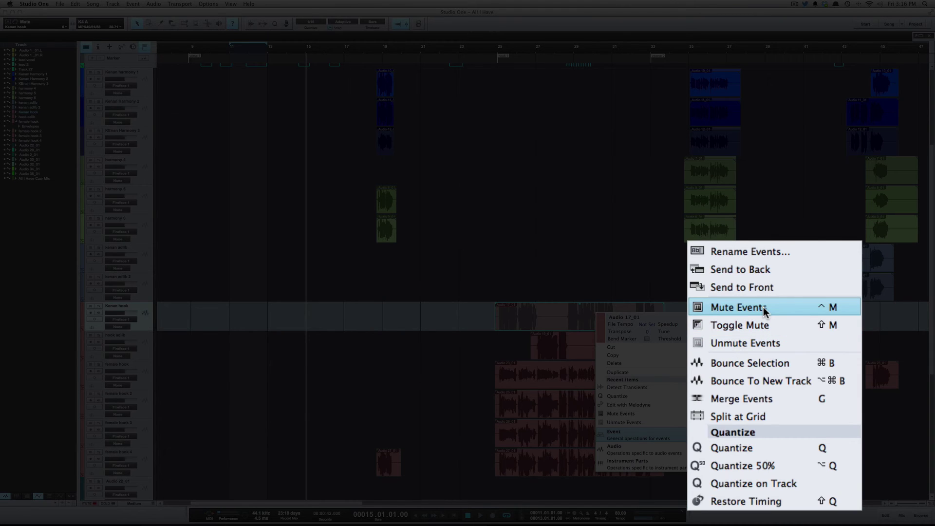
click(653, 262)
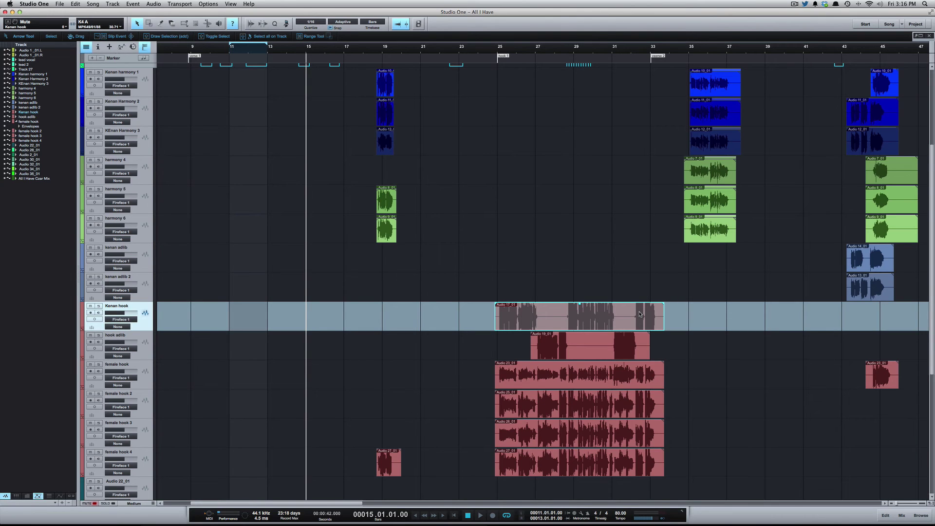
Toggle the hook event's mute state on and off repeatedly with the Mute Tool
key(6)
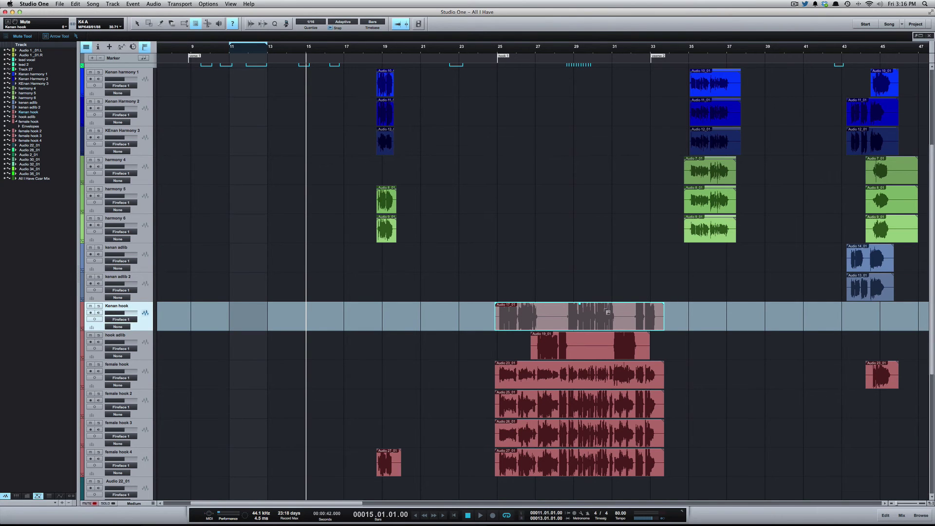
click(609, 325)
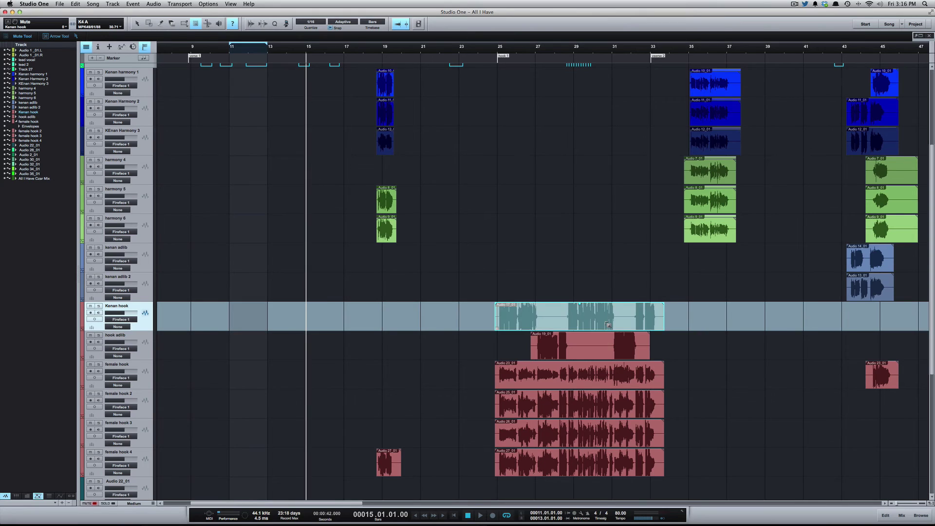
click(609, 325)
click(609, 325)
click(609, 325)
click(609, 325)
click(608, 325)
click(608, 324)
click(609, 325)
click(622, 316)
click(622, 316)
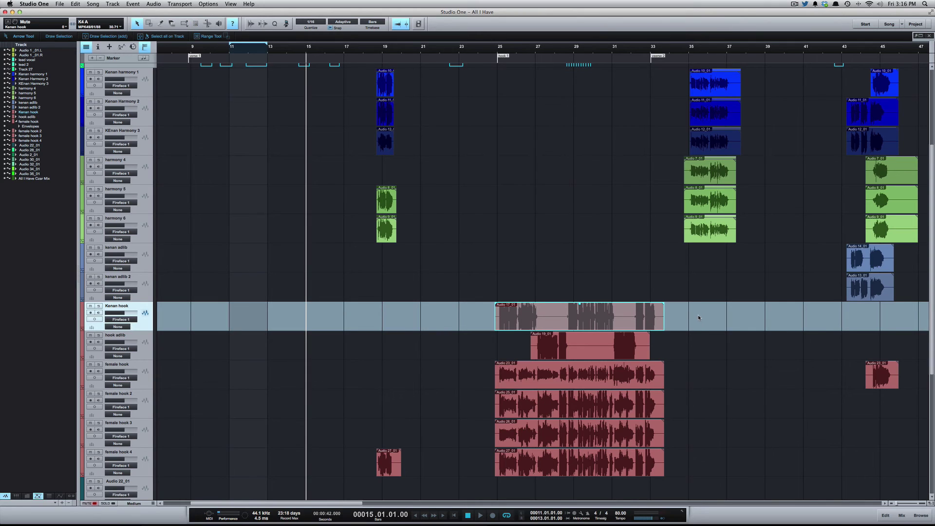
Activate the Bend Tool and bring the harmony events into closer view
key(7)
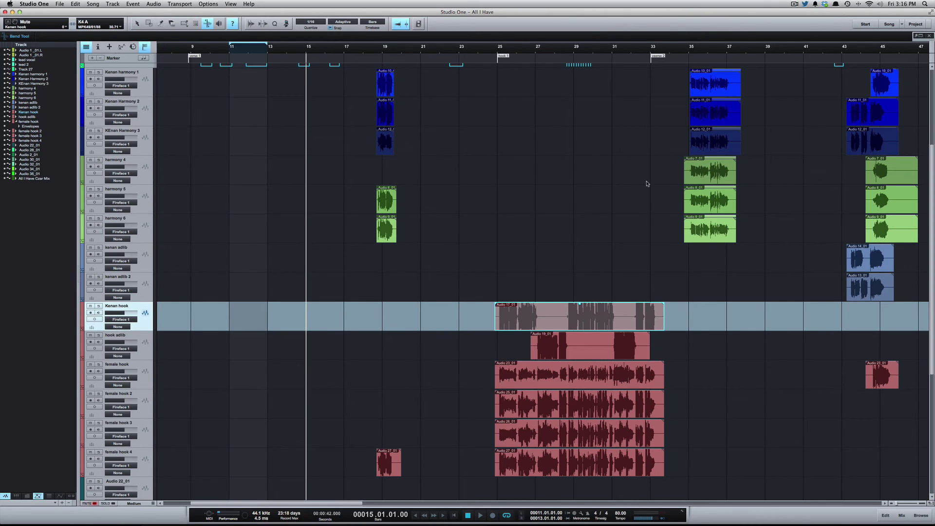
scroll(647, 184, up, 5)
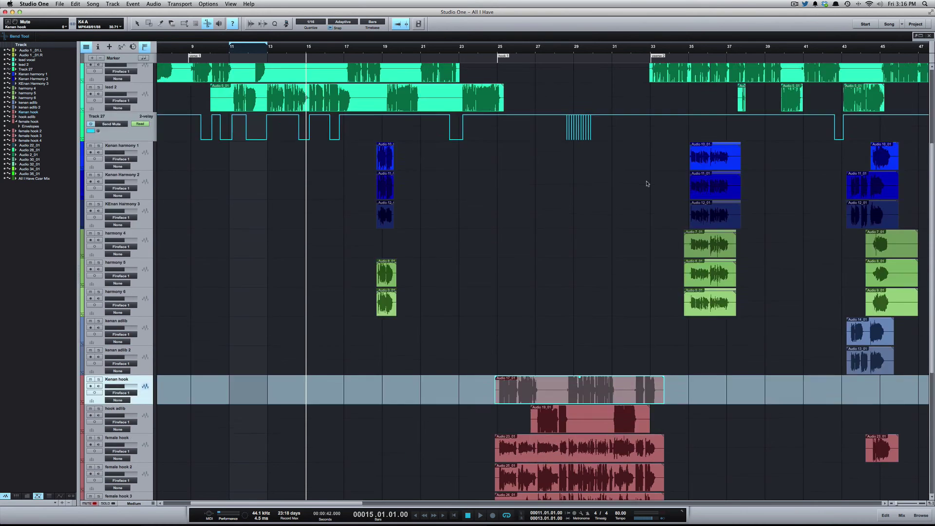
scroll(647, 184, down, 3)
scroll(647, 183, right, 2)
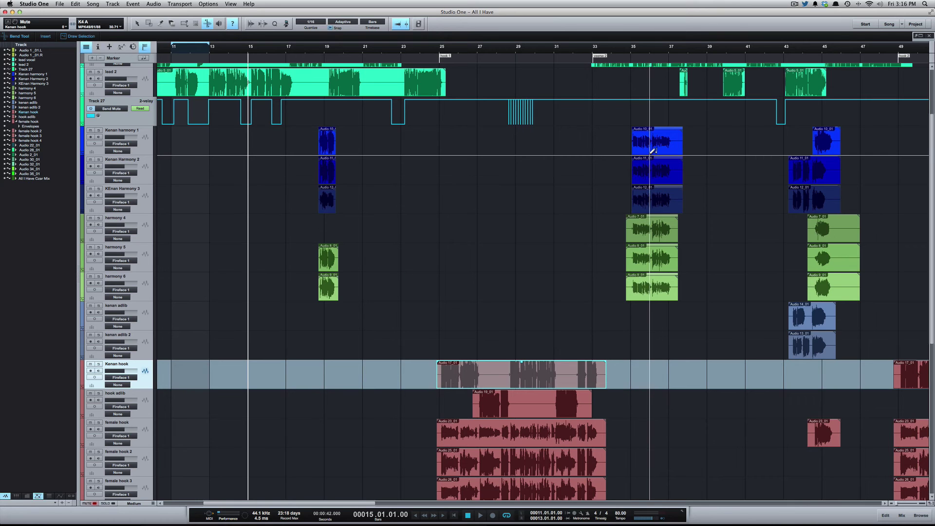
scroll(655, 149, up, 3)
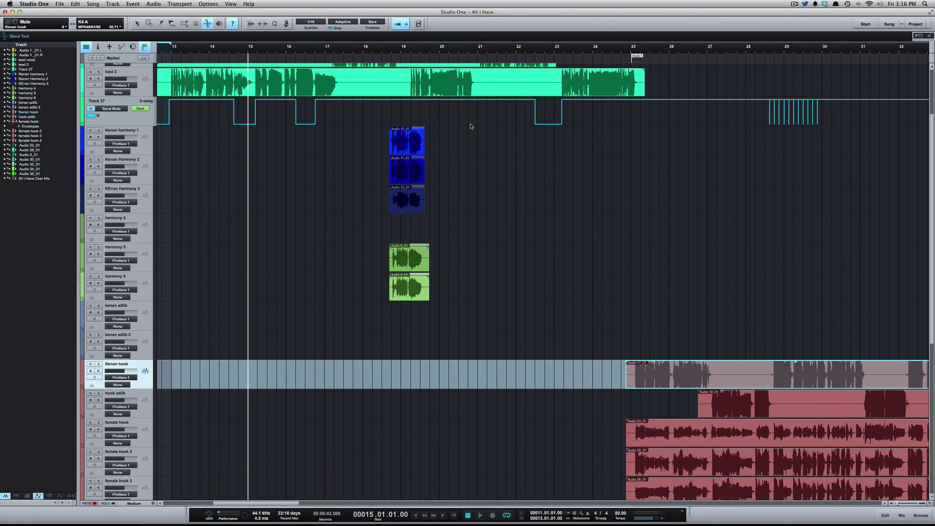
Audition the lead 2 event from about bar 11 with the Listen Tool, and place the playhead just before bar 14
key(8)
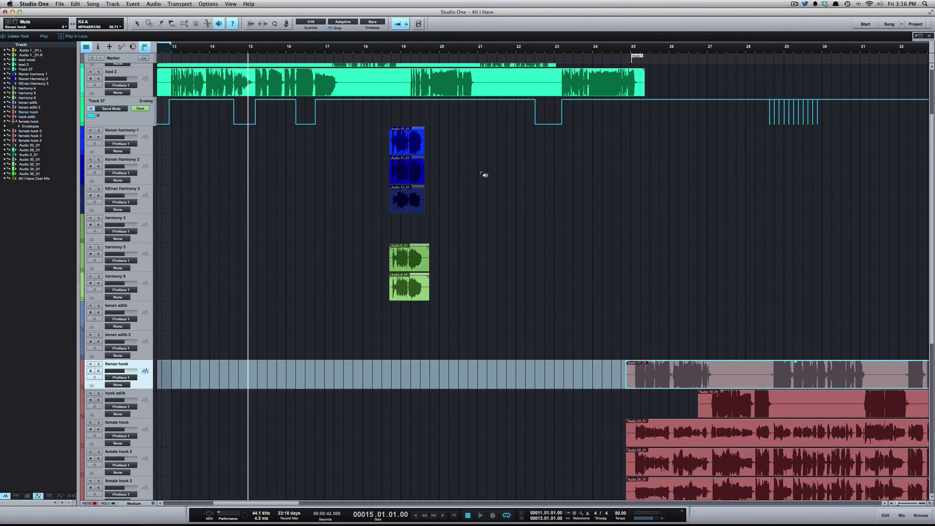
scroll(483, 175, right, 10)
scroll(483, 177, left, 12)
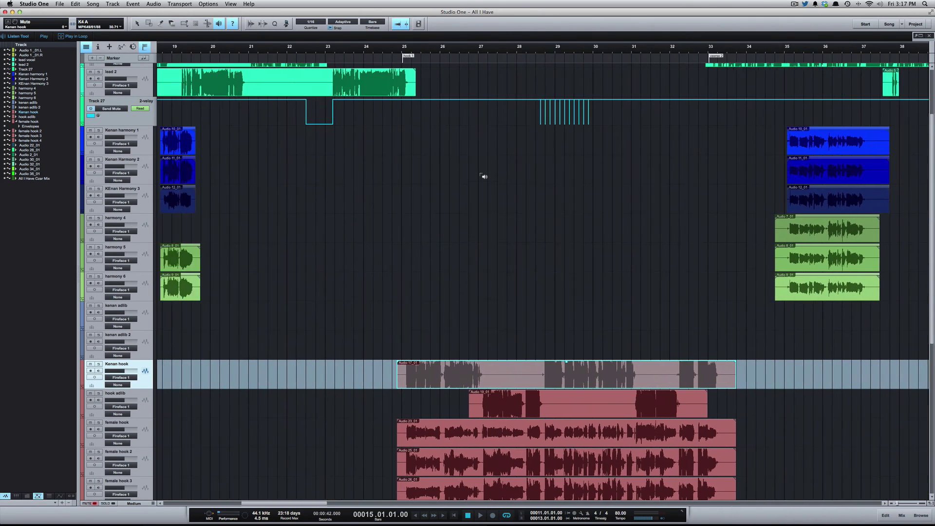
scroll(483, 177, down, 4)
scroll(585, 190, up, 4)
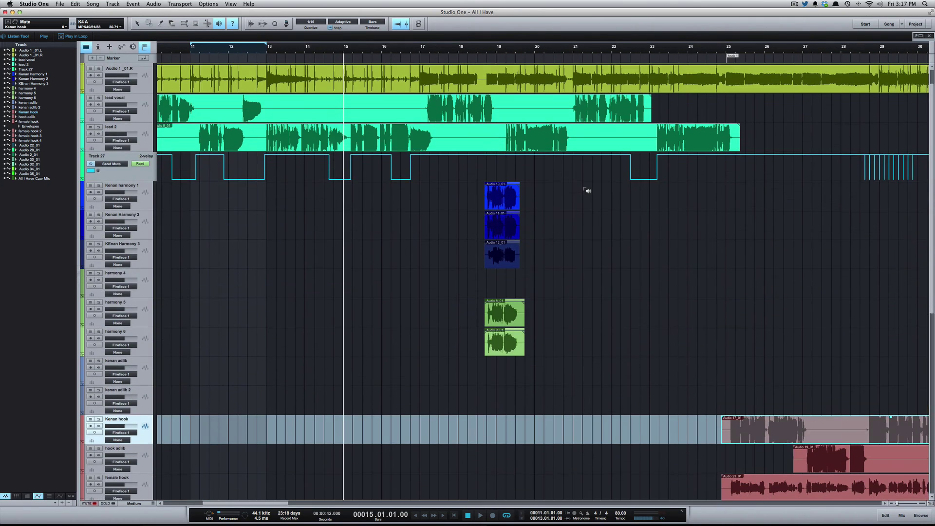
scroll(593, 209, right, 12)
scroll(593, 210, left, 20)
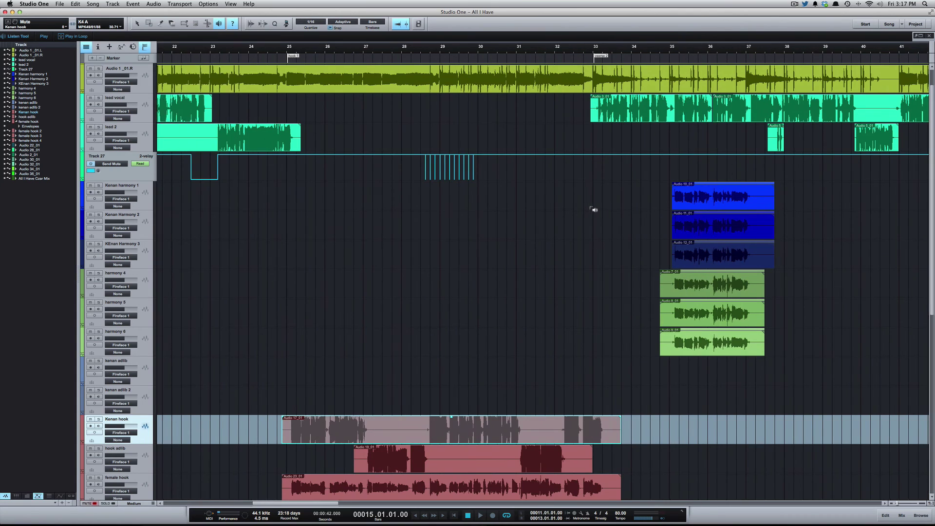
scroll(590, 210, right, 2)
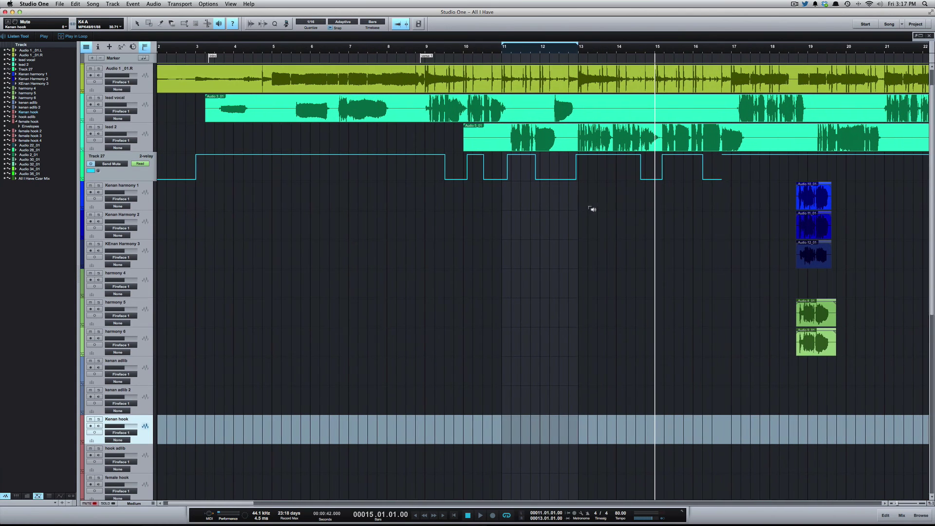
click(506, 133)
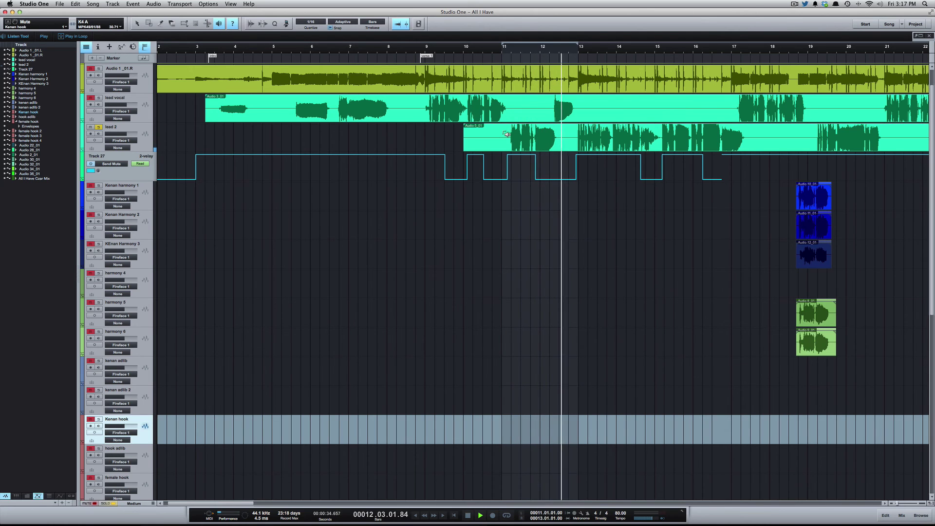
click(615, 188)
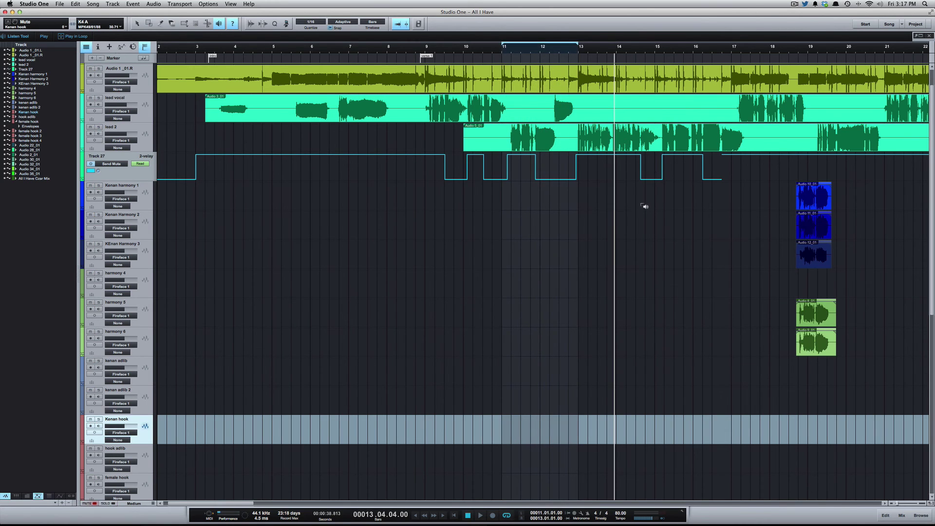
Audition the top harmony track's event at bars 35 to 37 with the Listen Tool, from about bar 36 and in a loop
scroll(638, 204, right, 10)
scroll(626, 195, right, 20)
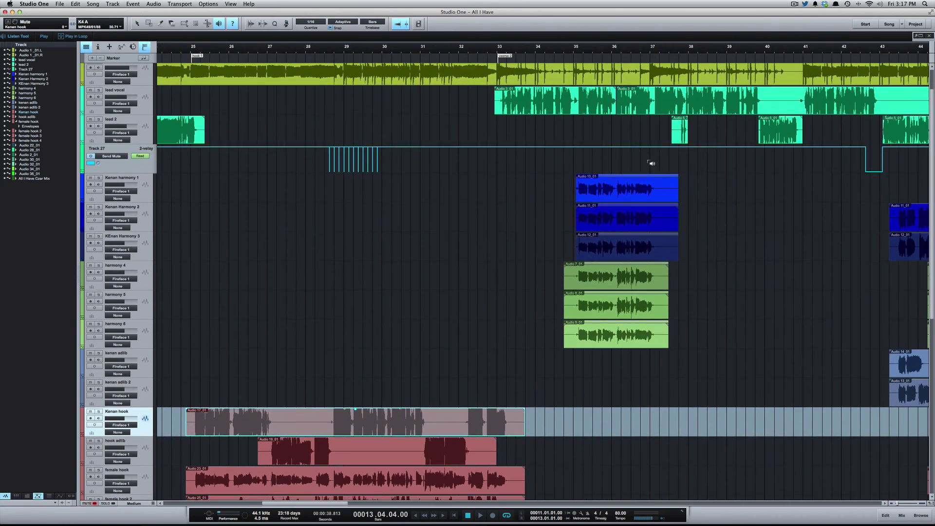
scroll(648, 152, right, 14)
scroll(670, 168, down, 3)
scroll(671, 171, up, 4)
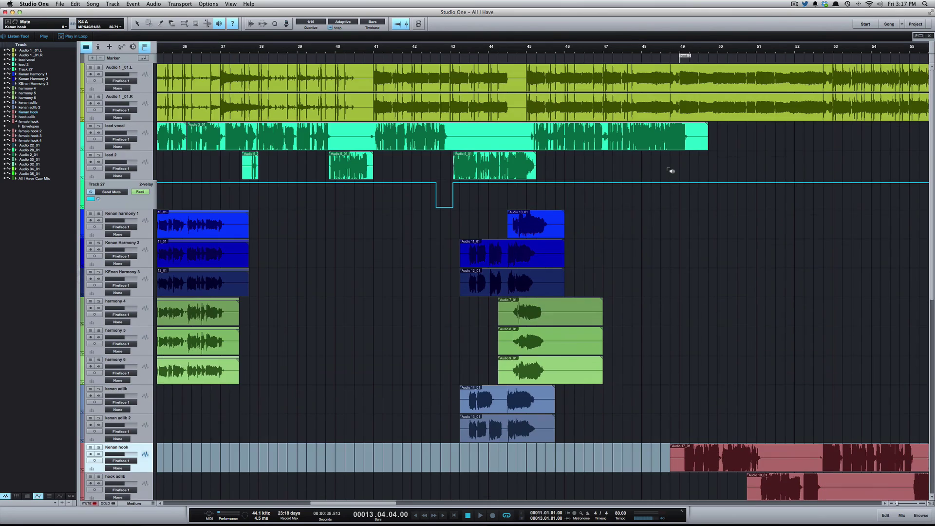
scroll(671, 171, left, 20)
scroll(671, 171, left, 14)
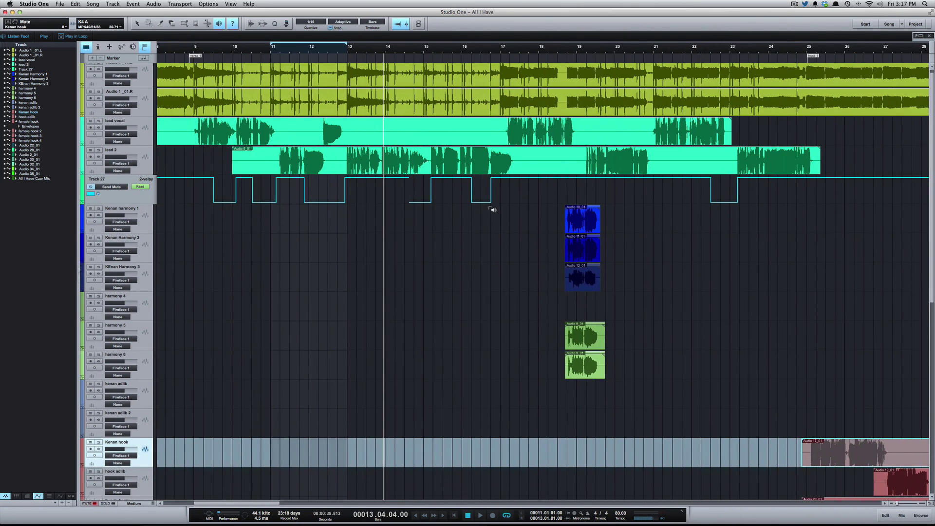
scroll(492, 213, left, 7)
scroll(492, 212, down, 1)
scroll(492, 210, right, 4)
scroll(492, 209, right, 20)
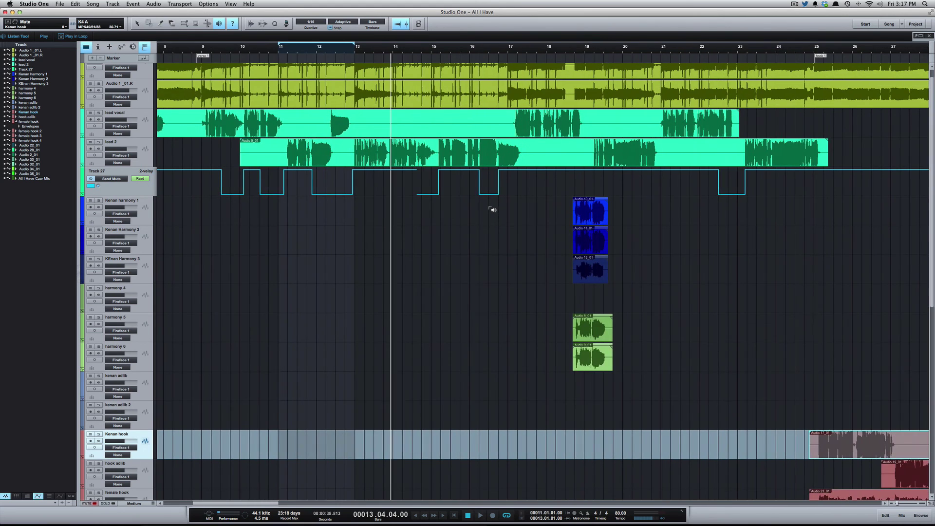
scroll(492, 209, right, 2)
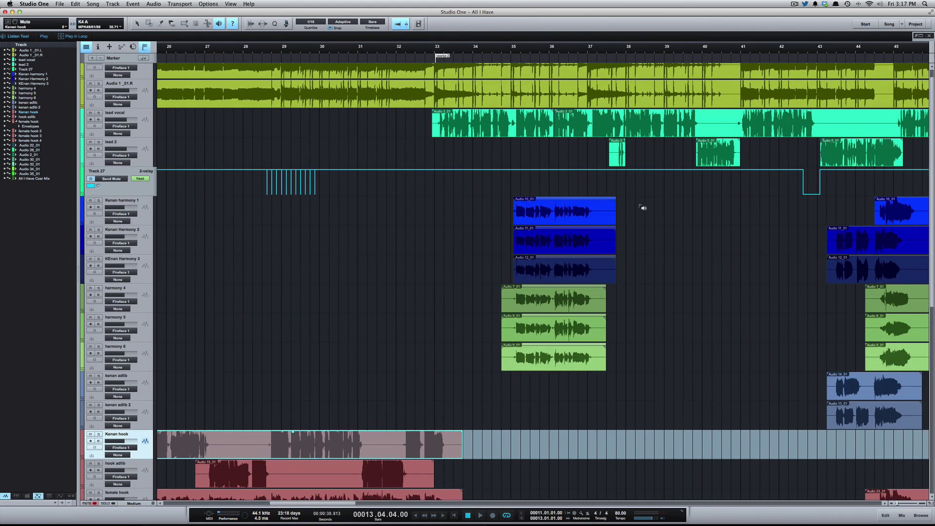
click(551, 210)
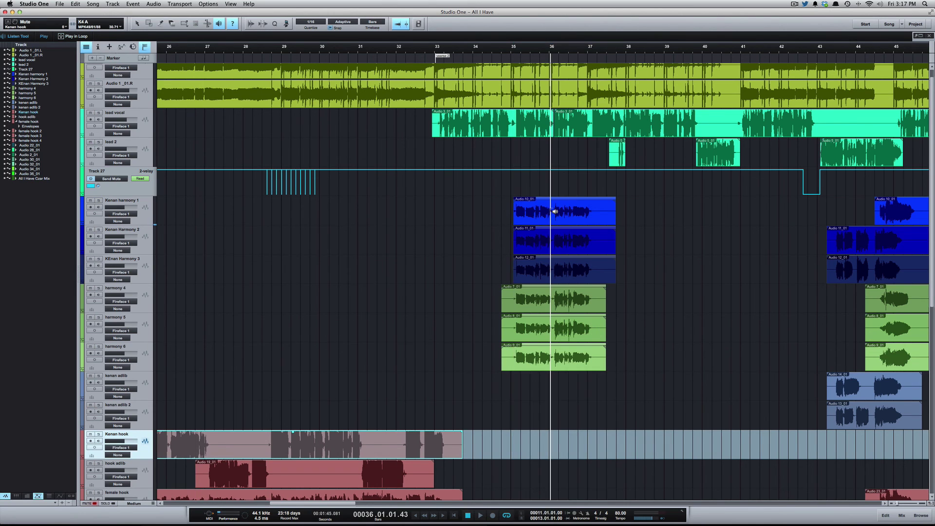
click(520, 212)
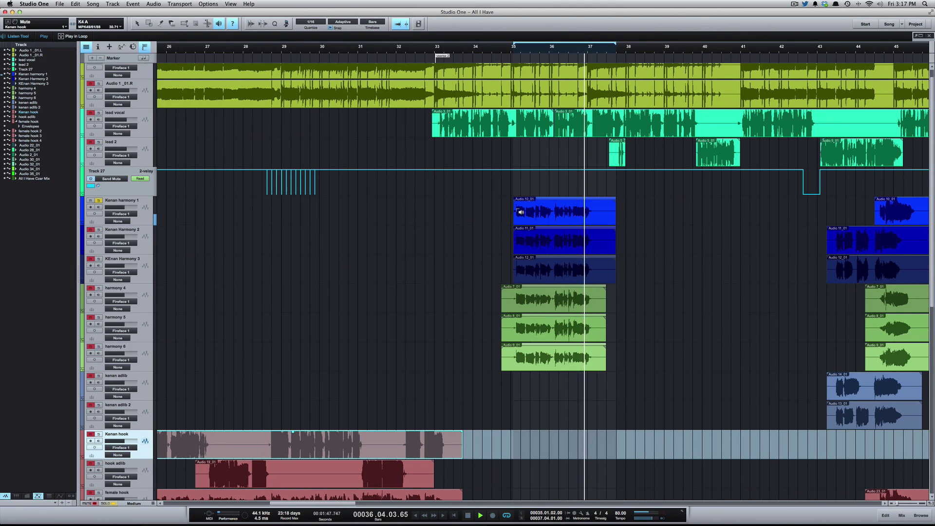
Audition the top harmony track's event at bars 44 to 46, looped and with plain playback, and return to the Arrow Tool
scroll(721, 210, right, 10)
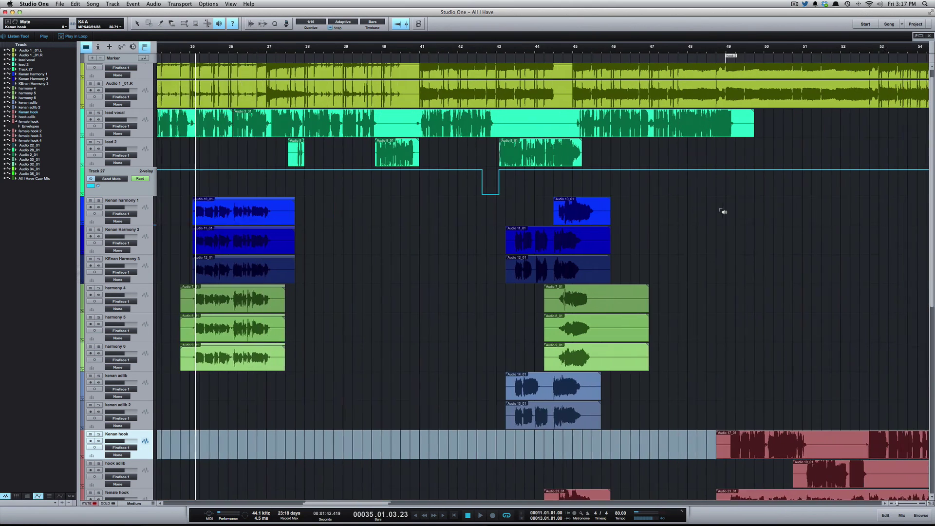
click(475, 212)
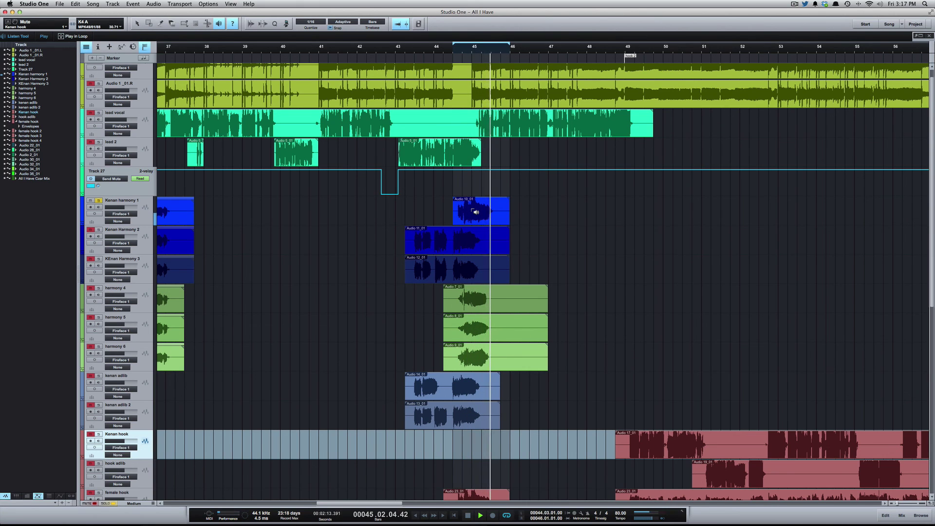
click(568, 211)
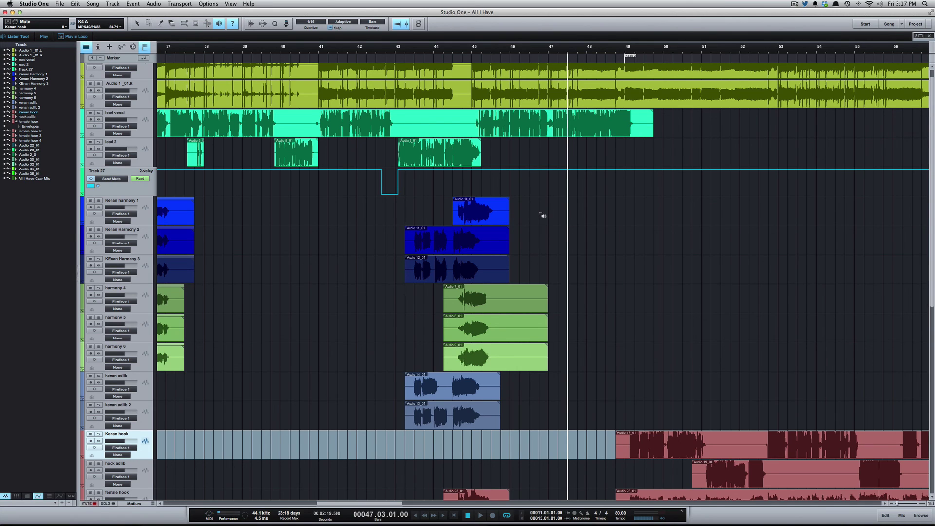
click(479, 210)
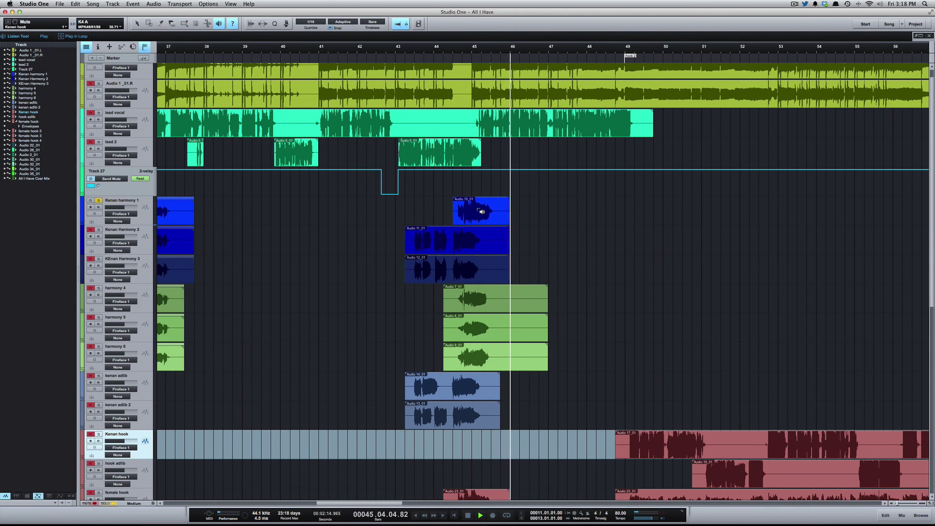
key(1)
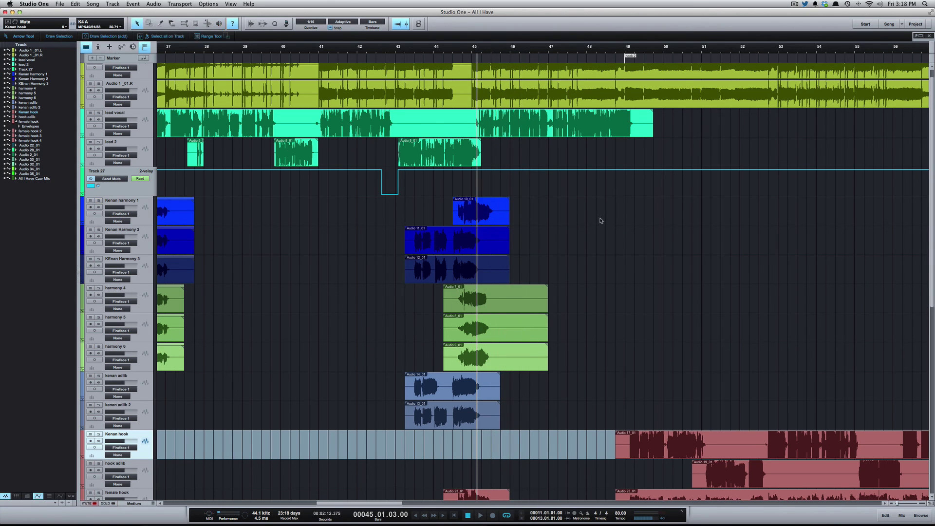